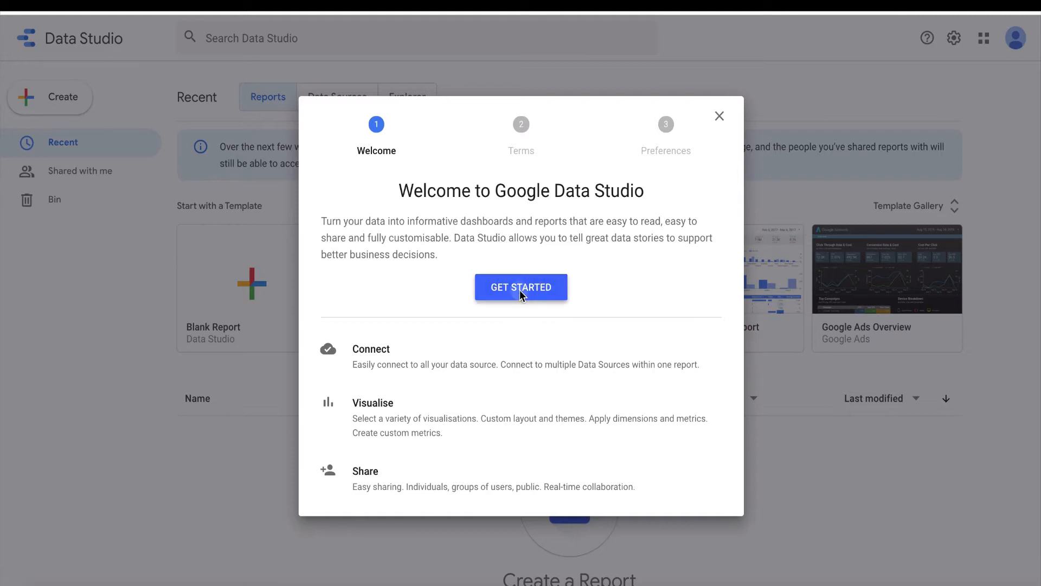
# Start the Data Studio account setup and accept the additional terms of service, leaving the company name blank
pyautogui.click(520, 295)
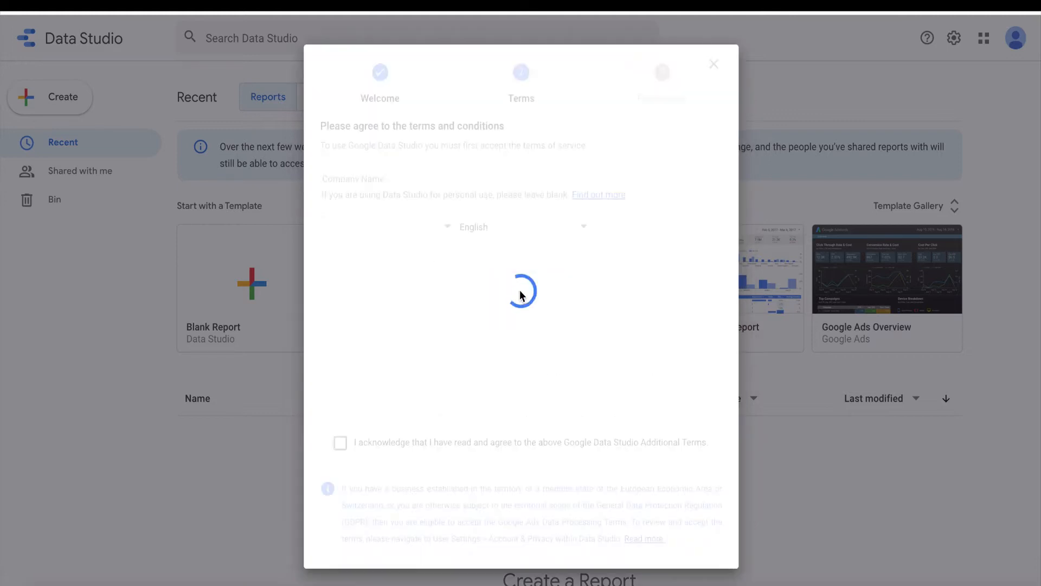
pyautogui.click(442, 438)
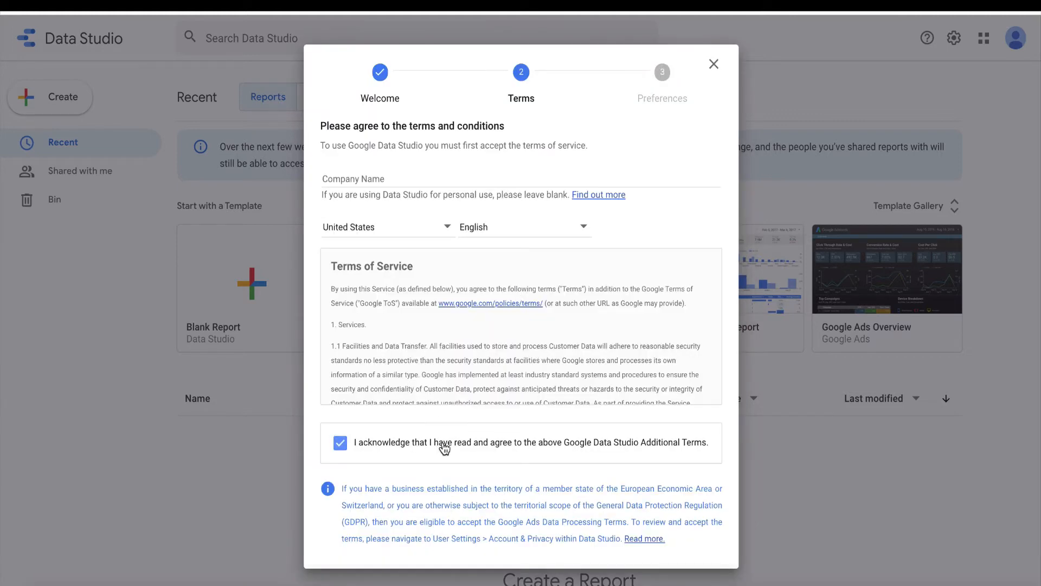
pyautogui.click(692, 544)
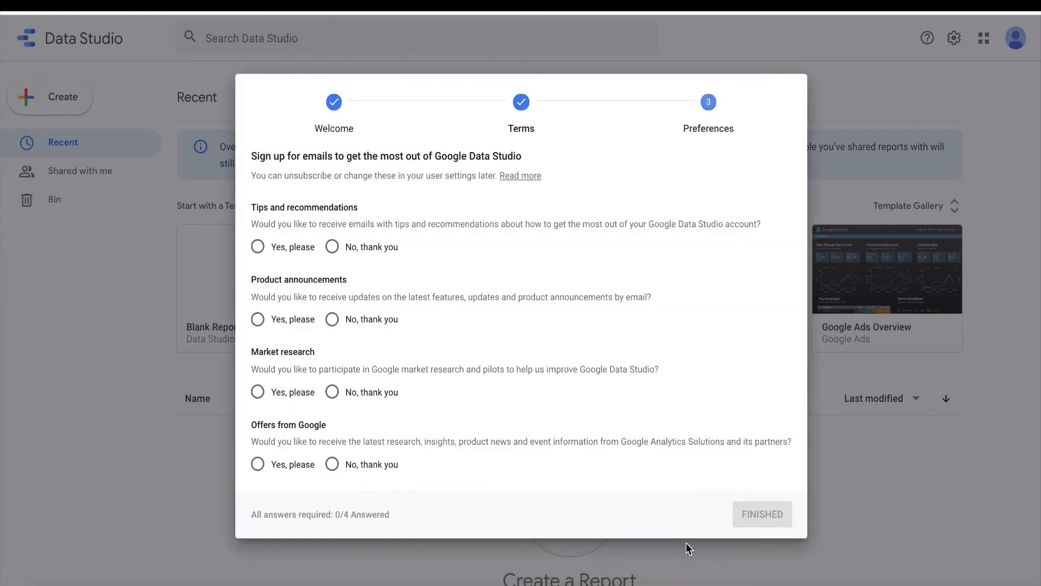
# Answer "No, thank you" to all four email preferences and finish the account setup
pyautogui.click(333, 247)
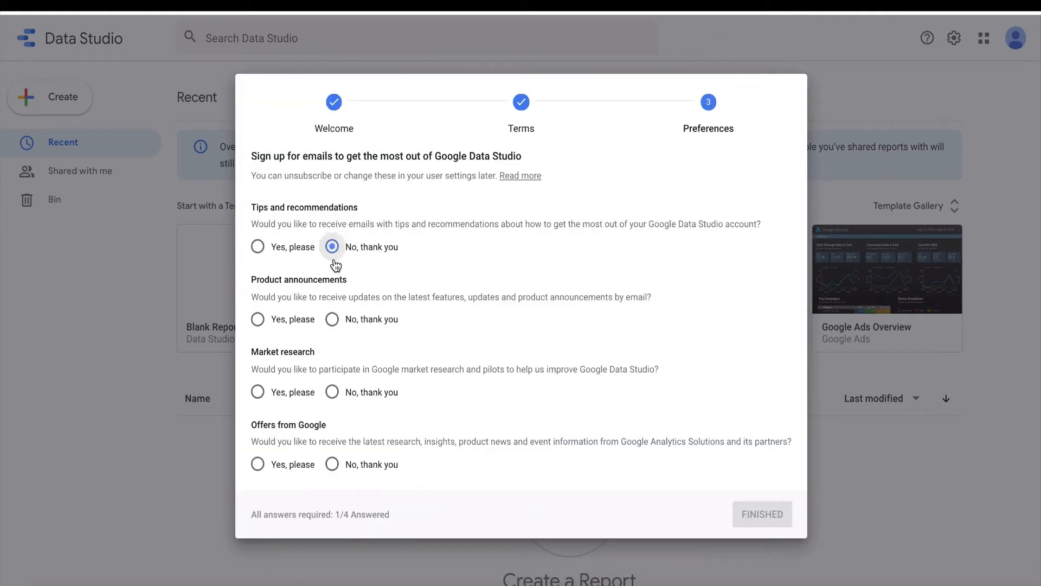
pyautogui.click(332, 319)
pyautogui.click(332, 393)
pyautogui.click(332, 464)
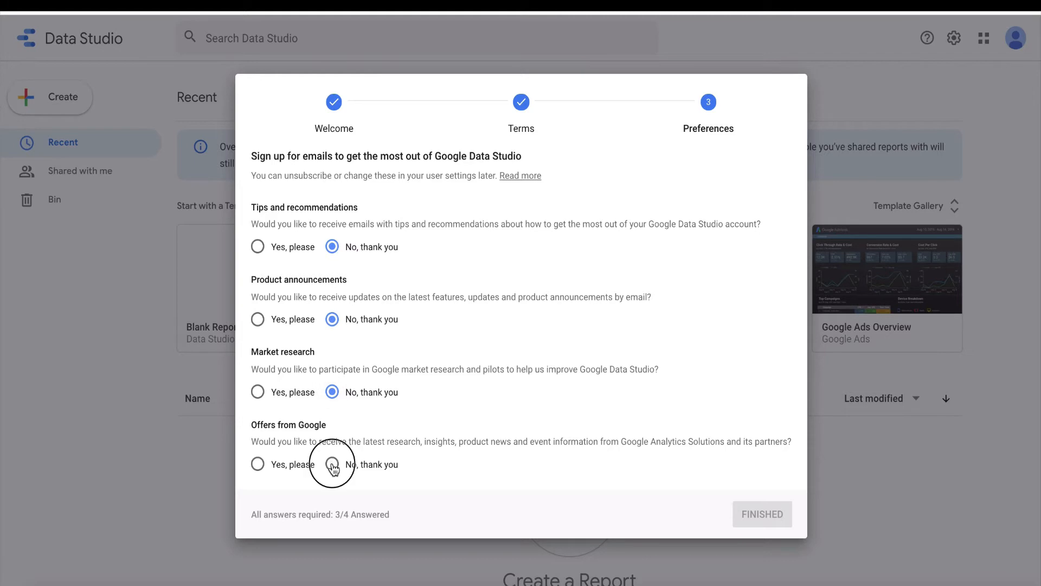
pyautogui.click(763, 513)
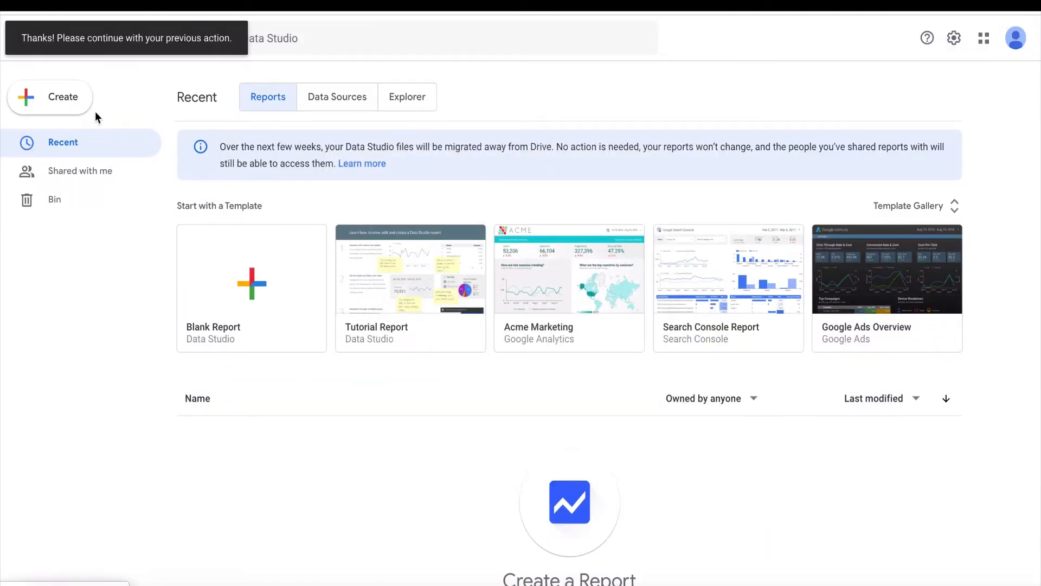
# Create a new data source, search the connectors for Capsule, and select the Capsule Opportunities connector
pyautogui.click(69, 90)
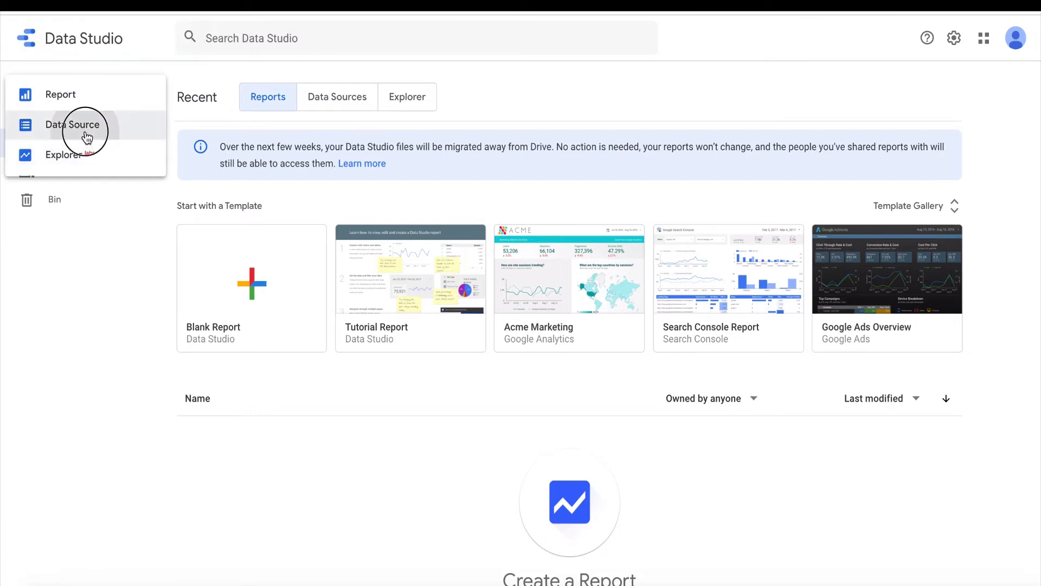
pyautogui.click(85, 131)
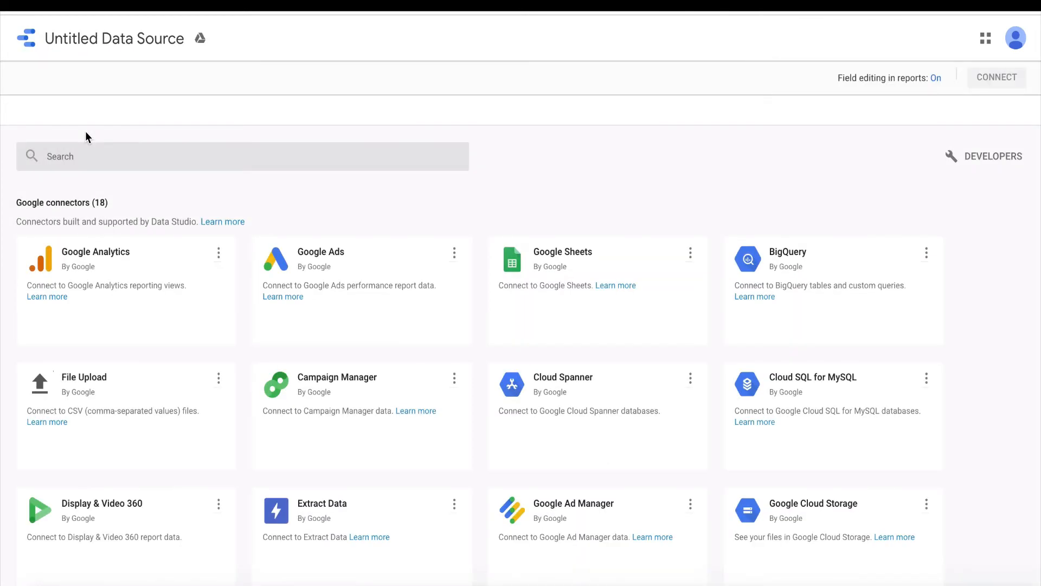
pyautogui.click(89, 159)
pyautogui.write('ca')
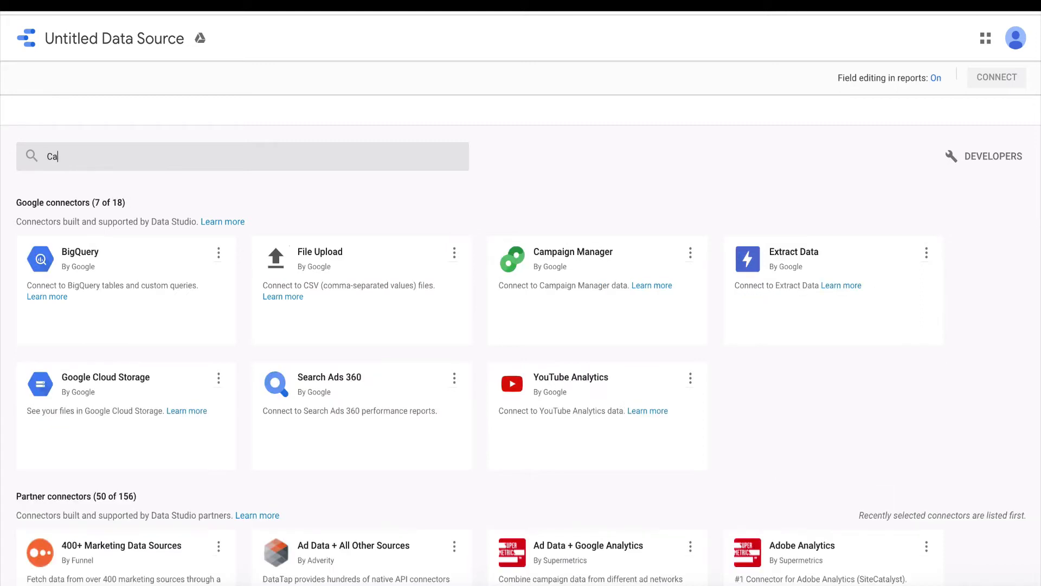
pyautogui.write('p')
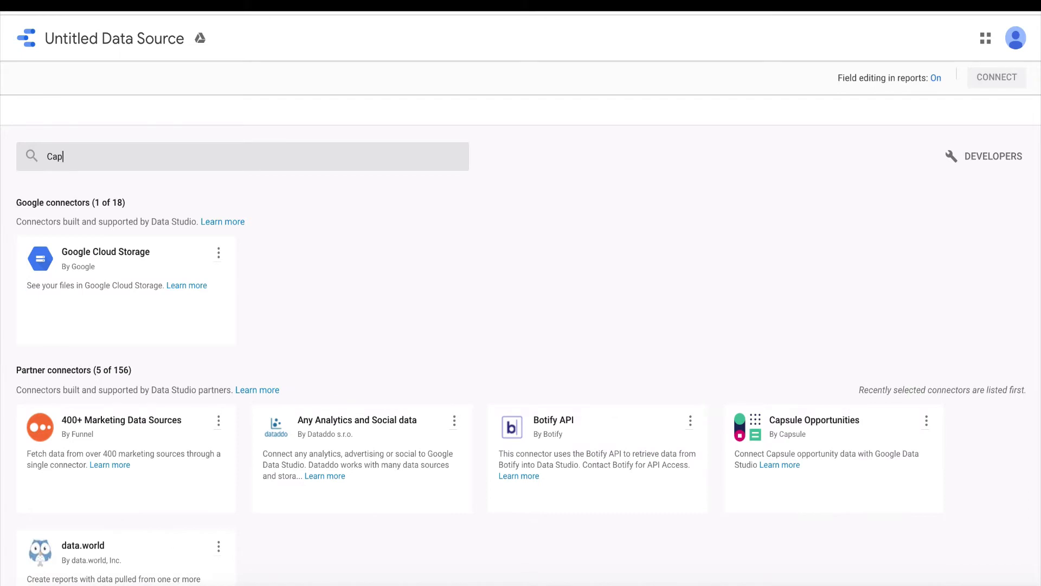
pyautogui.write('sule')
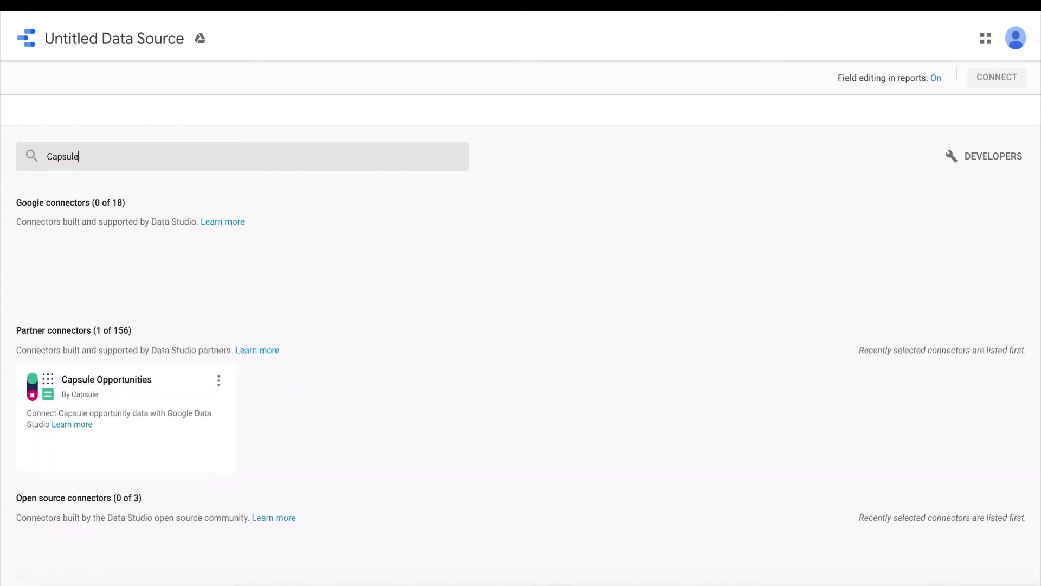
pyautogui.moveTo(86, 388)
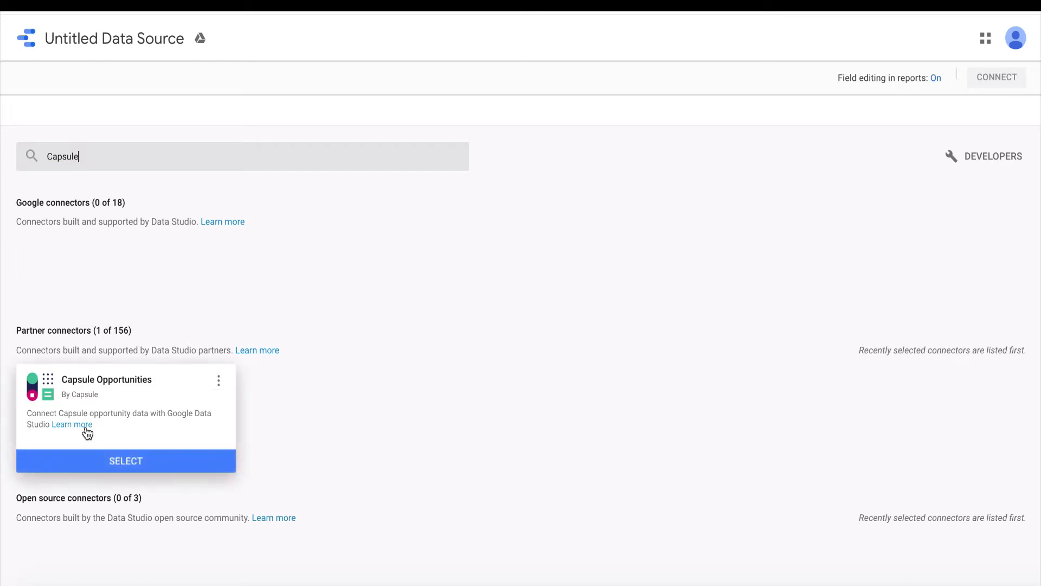
pyautogui.click(93, 461)
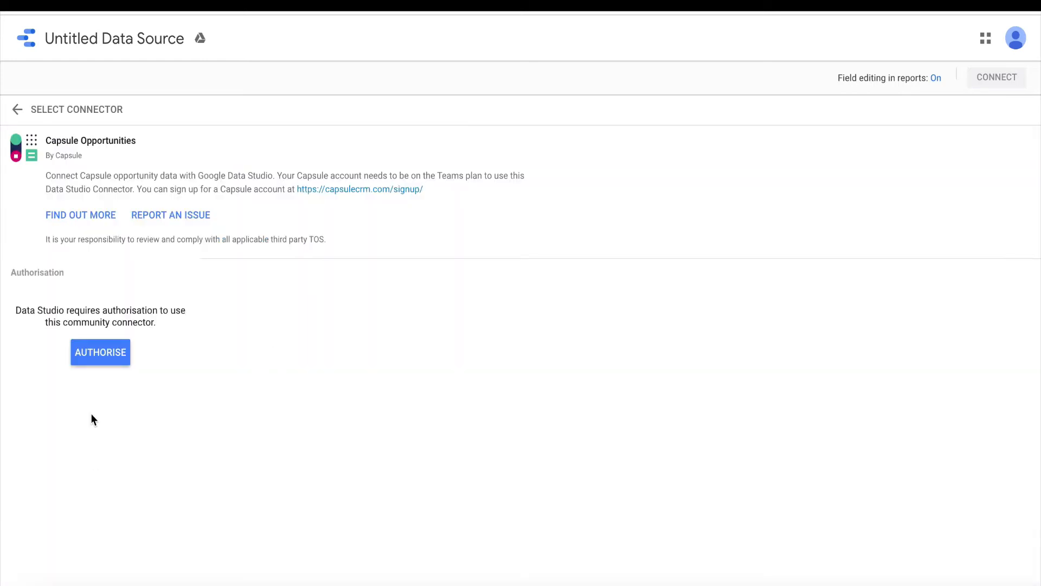
# Authorise Data Studio to use the Capsule Opportunities connector by allowing access with the existing demo Google account
pyautogui.click(94, 358)
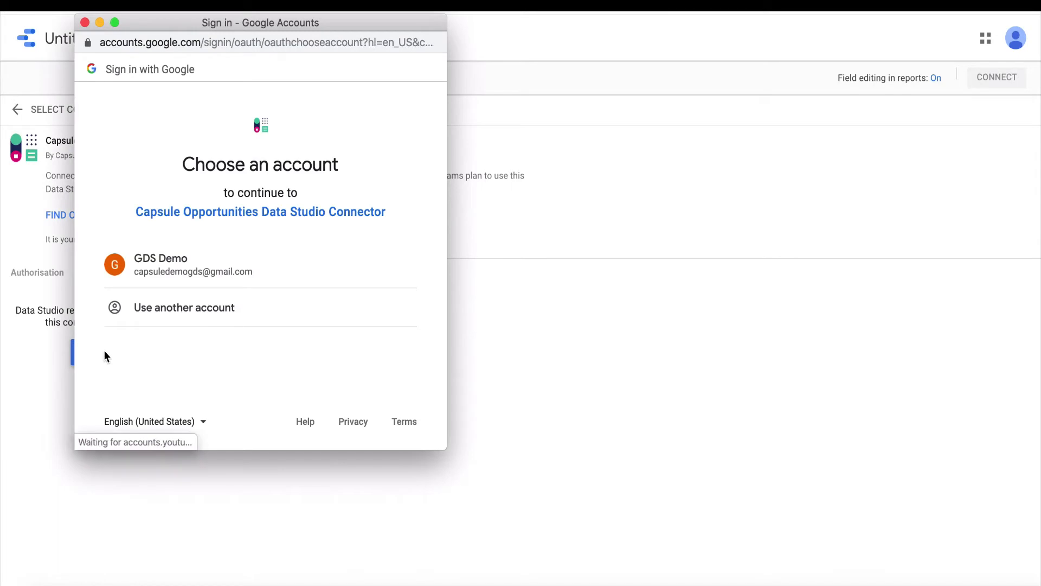
pyautogui.click(172, 276)
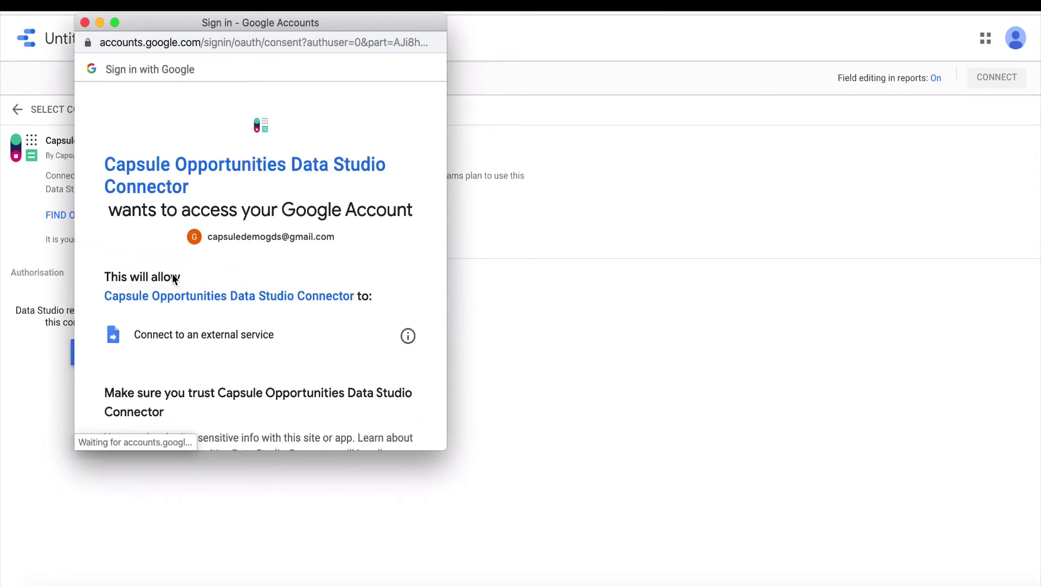
pyautogui.scroll(-4, 173, 277)
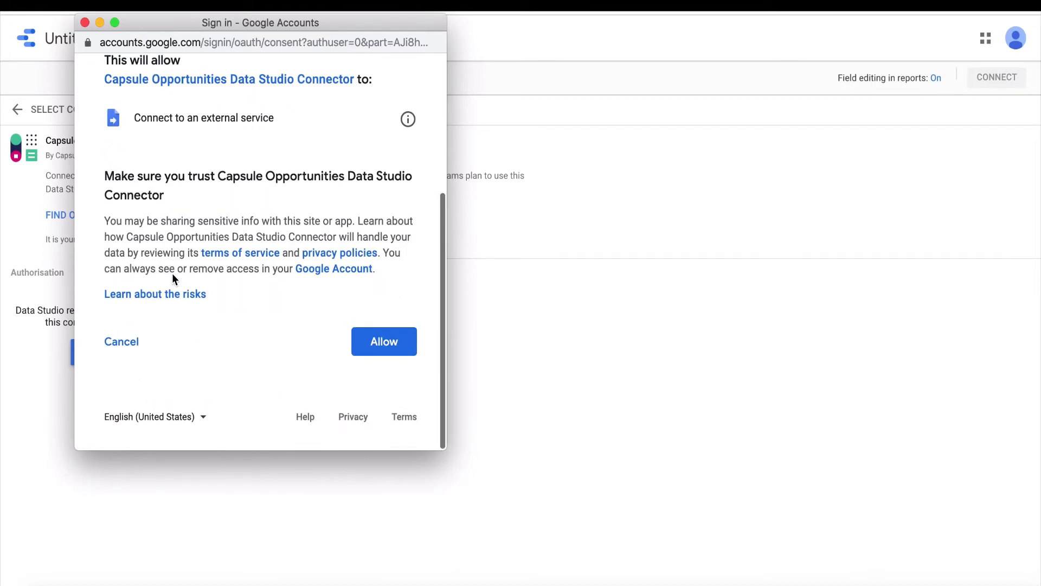
pyautogui.click(372, 347)
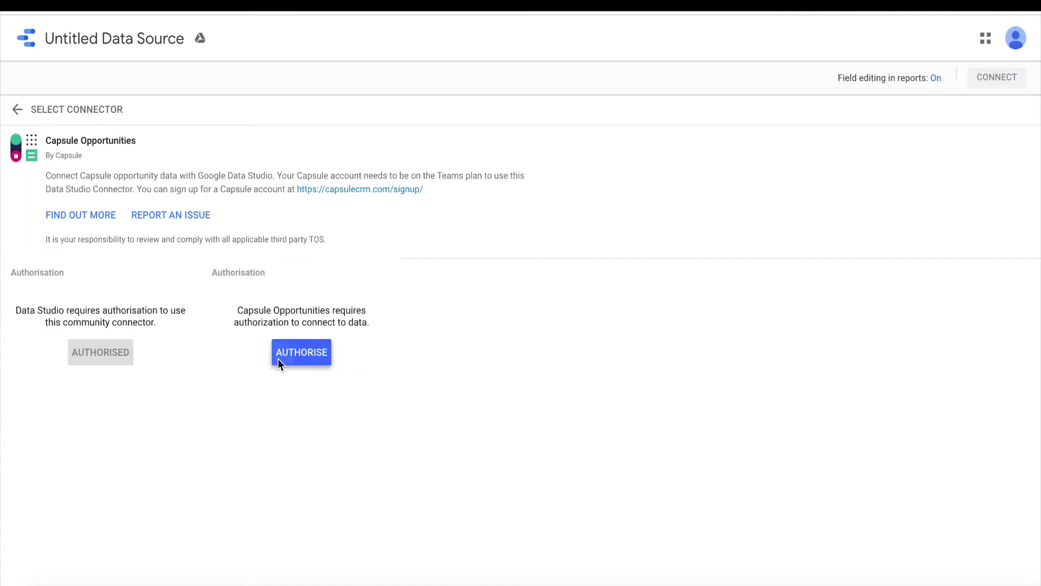
# Authorise the Capsule Opportunities connector to access the Capsule account at the prefilled site address
pyautogui.click(277, 359)
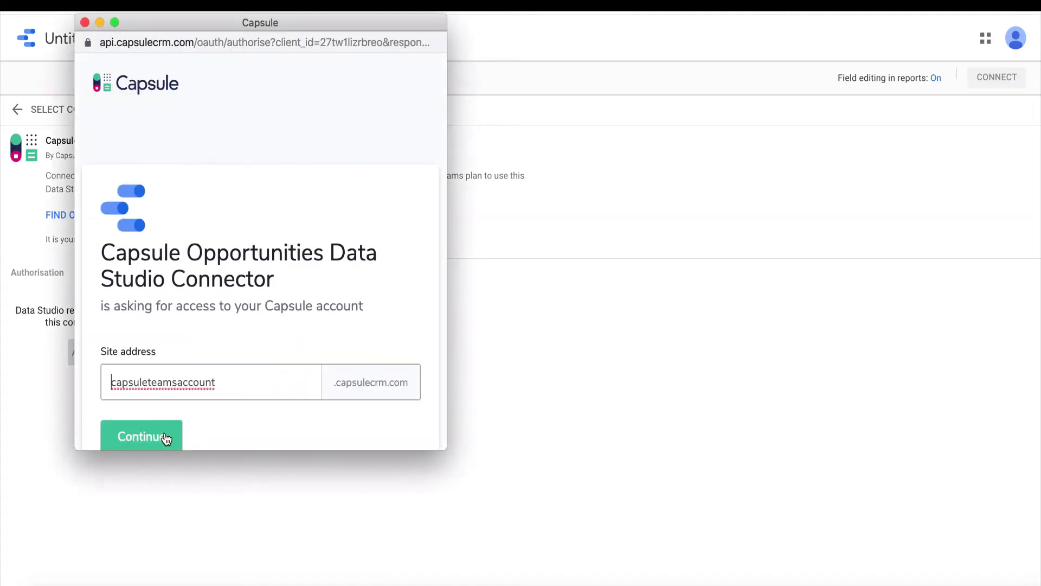
pyautogui.click(161, 435)
pyautogui.click(157, 402)
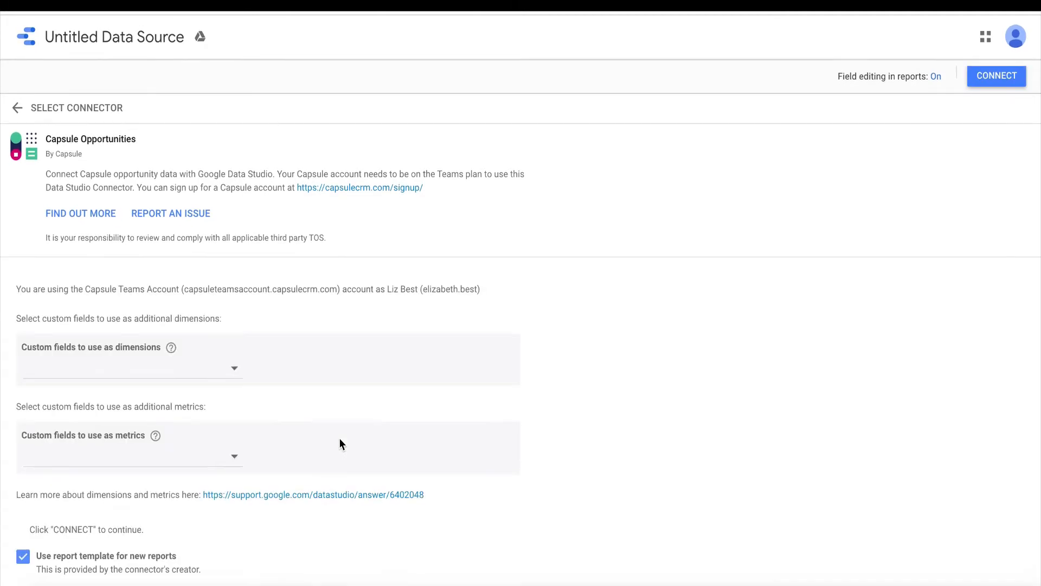
# Choose Contract Sent, Contract Recieved and Signed Contract as the custom fields to use as dimensions
pyautogui.scroll(-1, 341, 445)
pyautogui.click(232, 331)
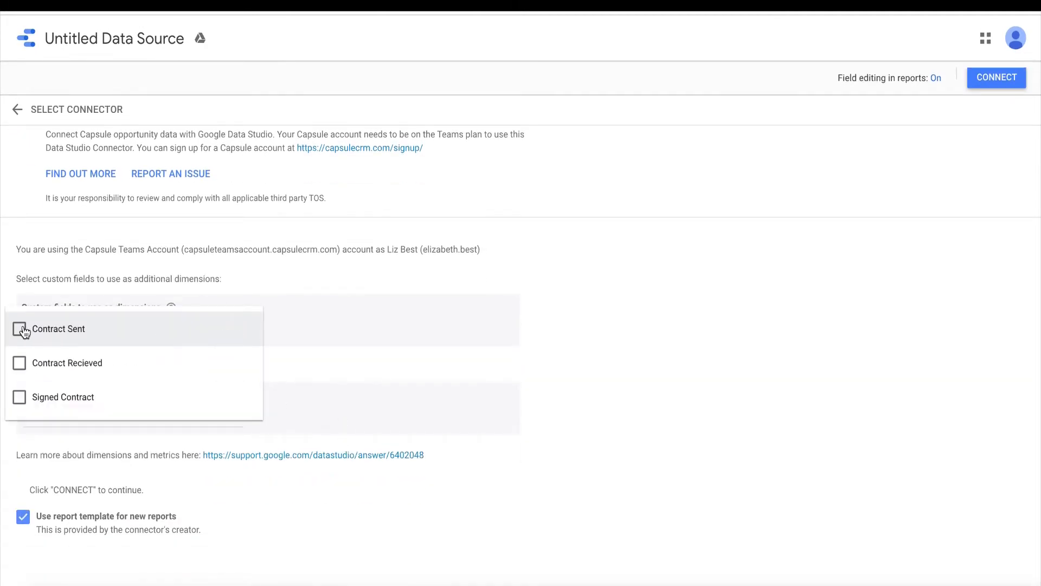
pyautogui.click(22, 329)
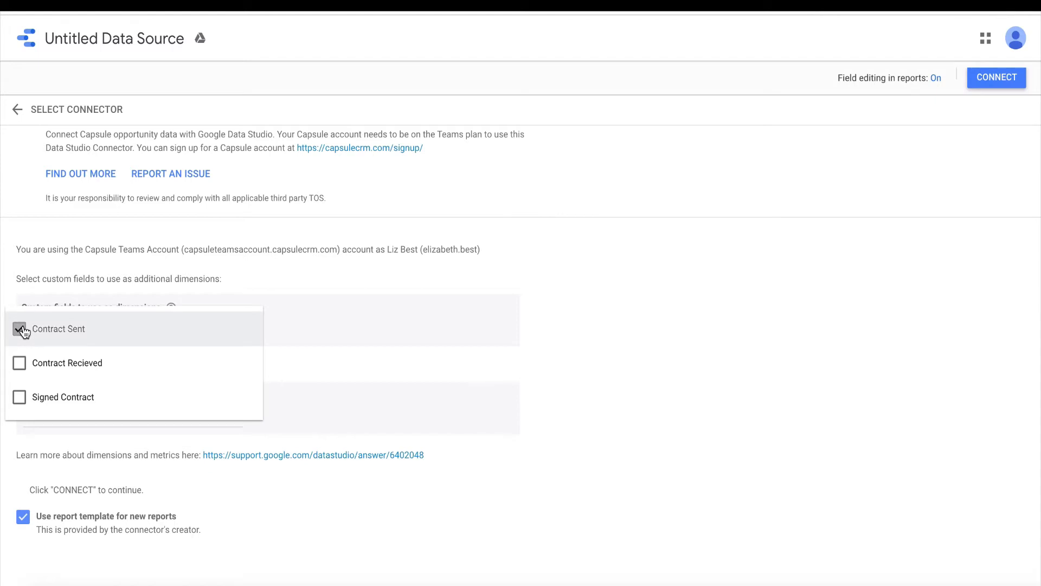
pyautogui.click(22, 365)
pyautogui.click(21, 398)
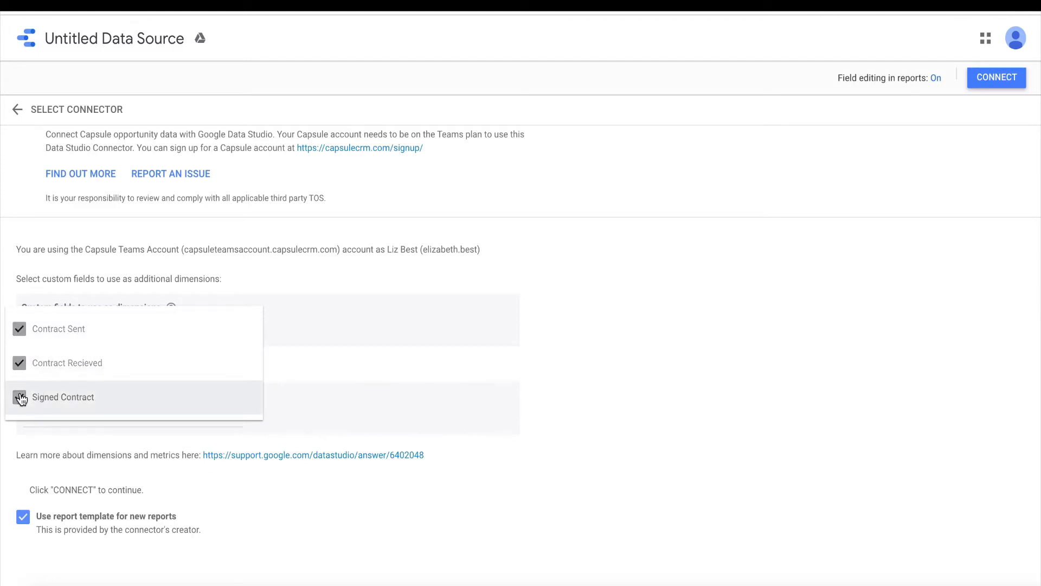
pyautogui.click(278, 358)
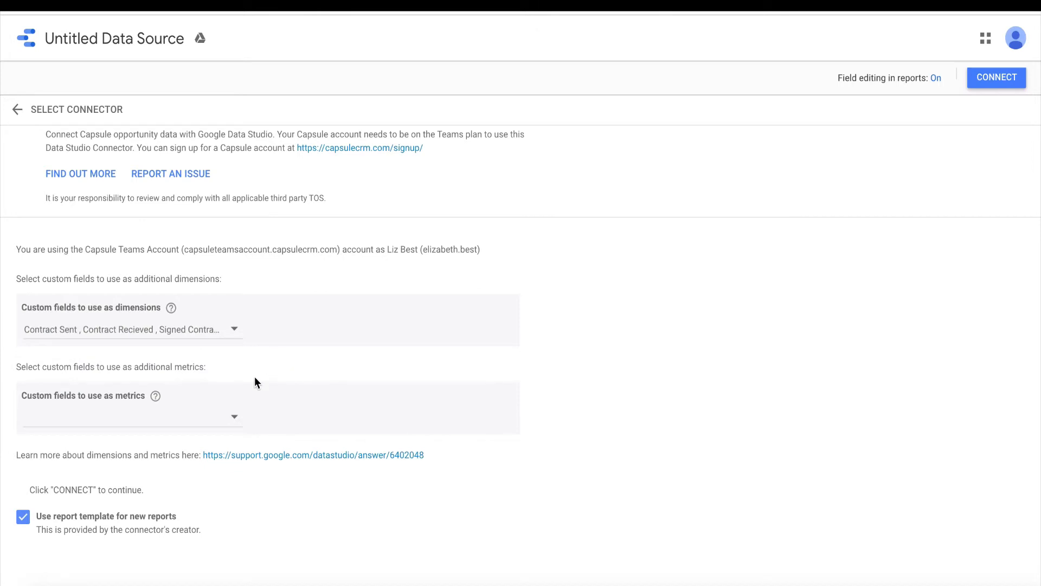
# Choose Monthly Recurring Revenue as the custom field to use as a metric and connect the data source
pyautogui.click(235, 420)
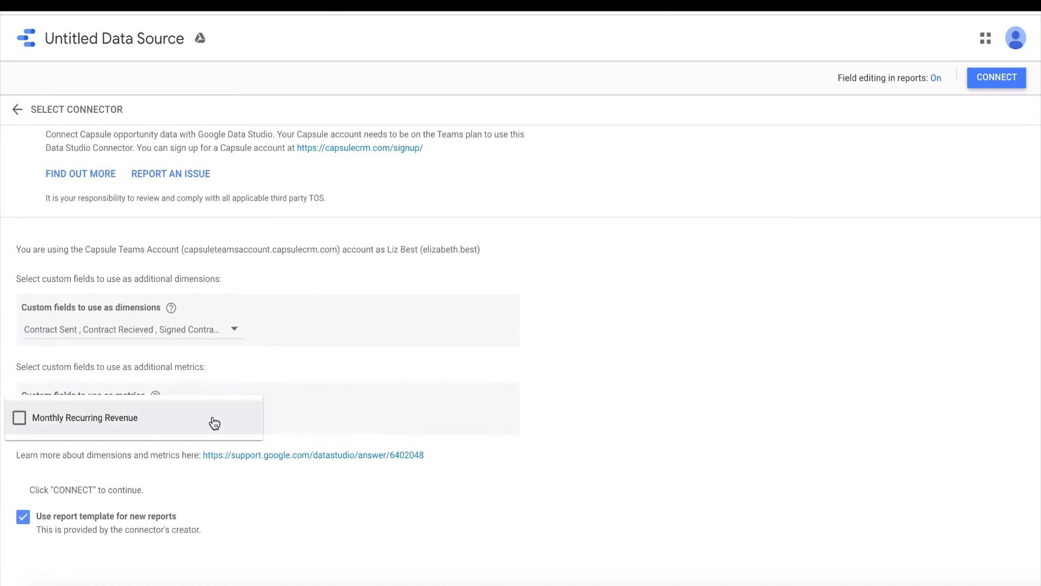
pyautogui.click(19, 419)
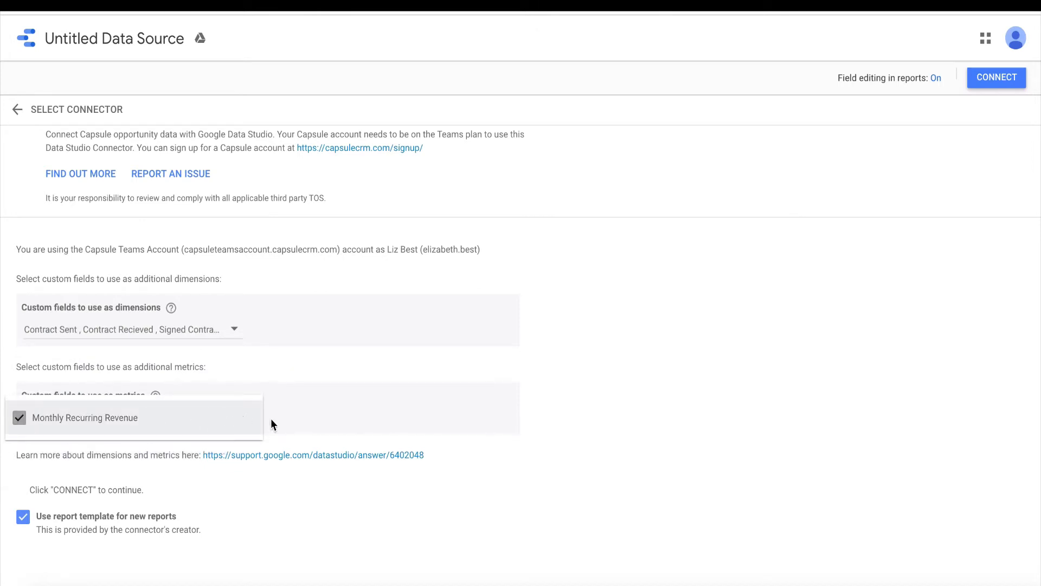
pyautogui.click(295, 430)
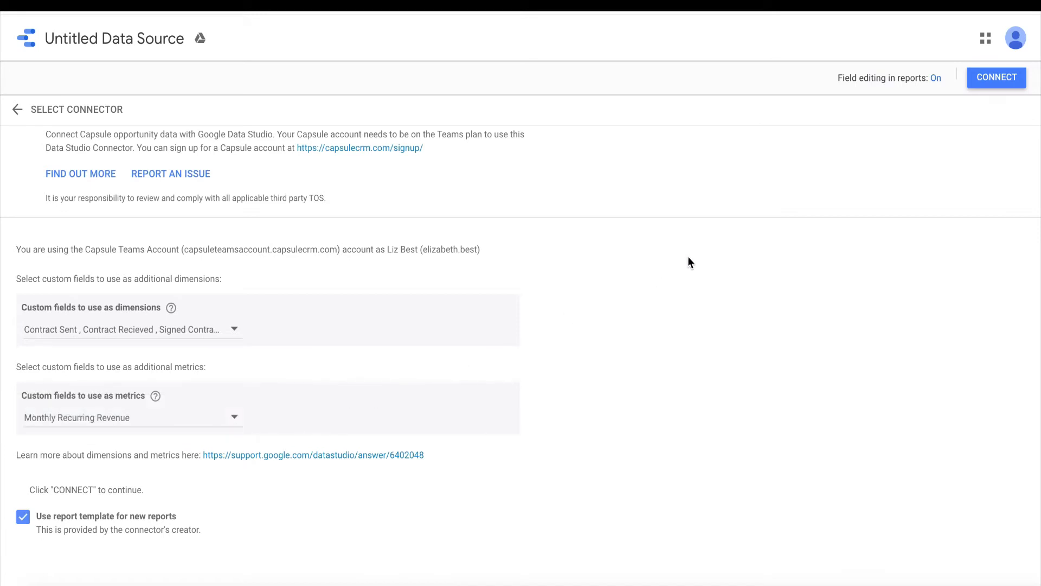
pyautogui.click(992, 81)
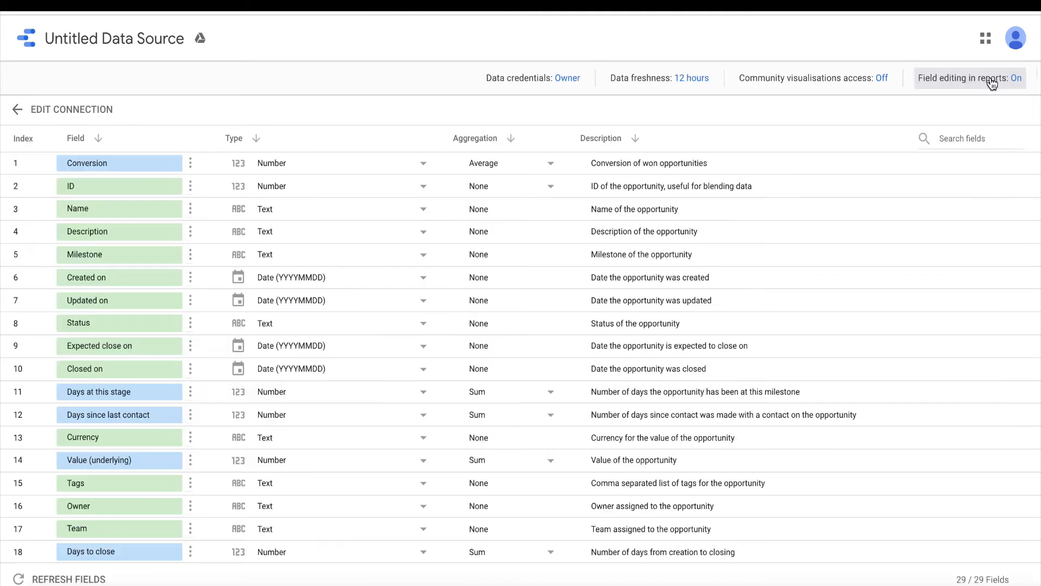
# Set the type of the Value field to the currency USD - US Dollar ($)
pyautogui.scroll(-5, 347, 441)
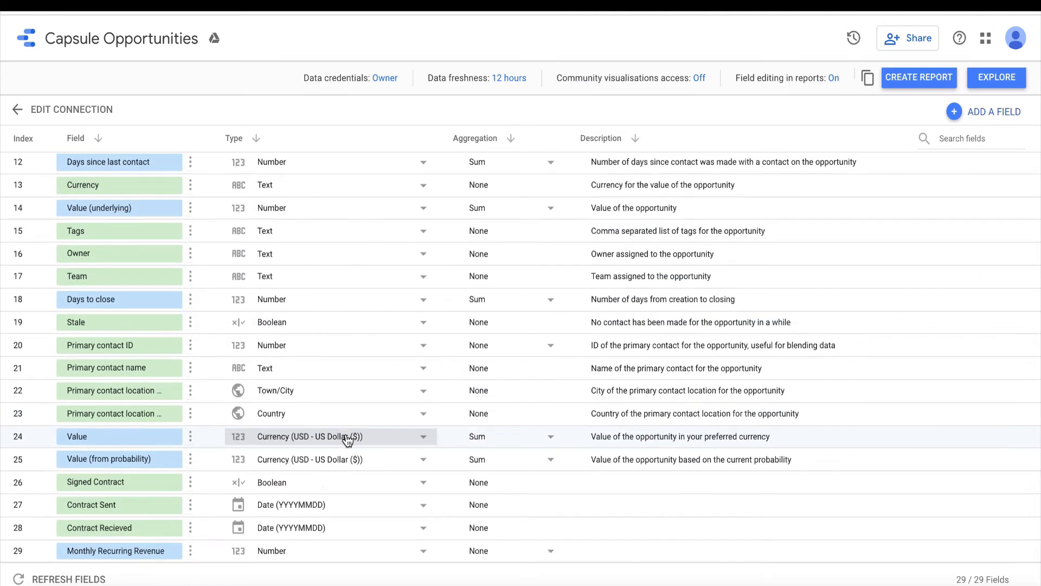
pyautogui.click(347, 440)
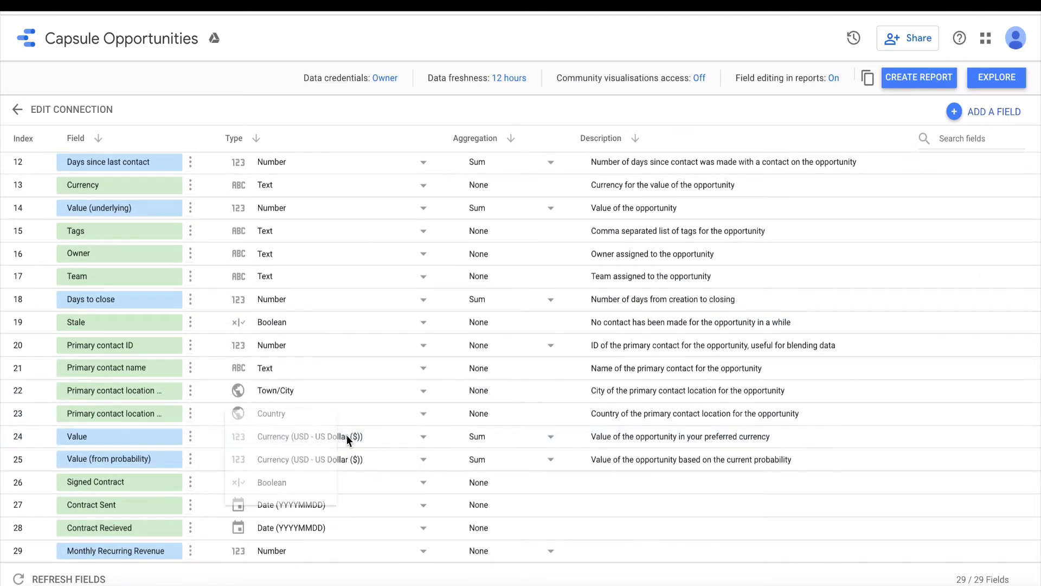
pyautogui.moveTo(344, 546)
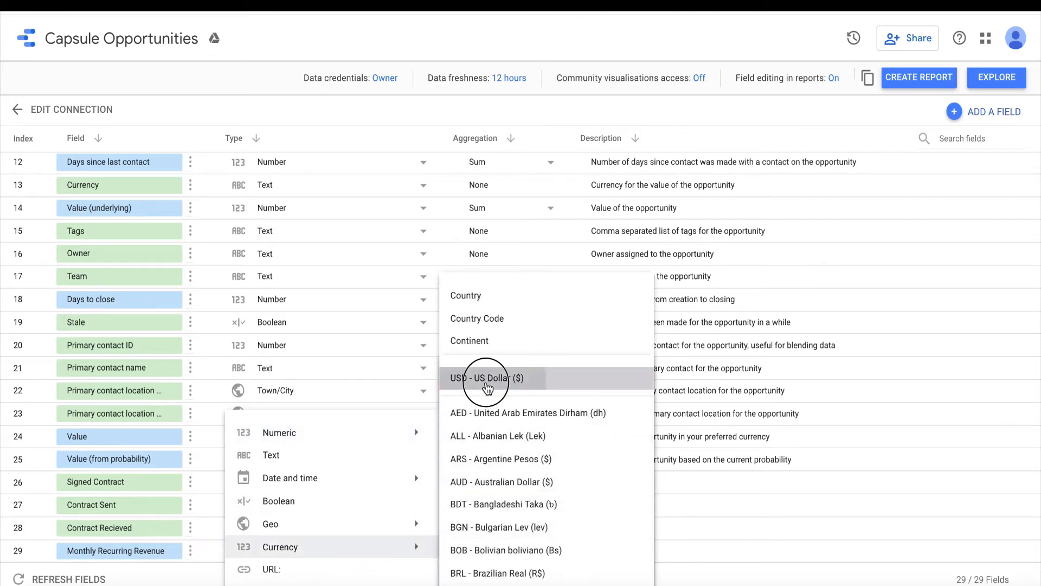
pyautogui.click(488, 379)
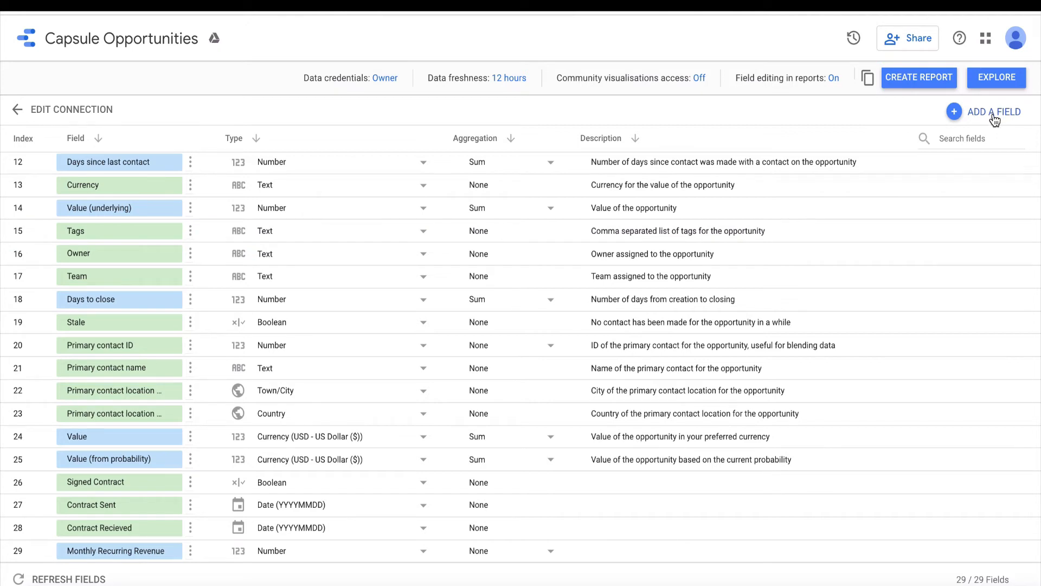
# Create a report from the Capsule Opportunities data source, granting Google Drive access, and open the report in view mode
pyautogui.click(922, 86)
pyautogui.click(657, 381)
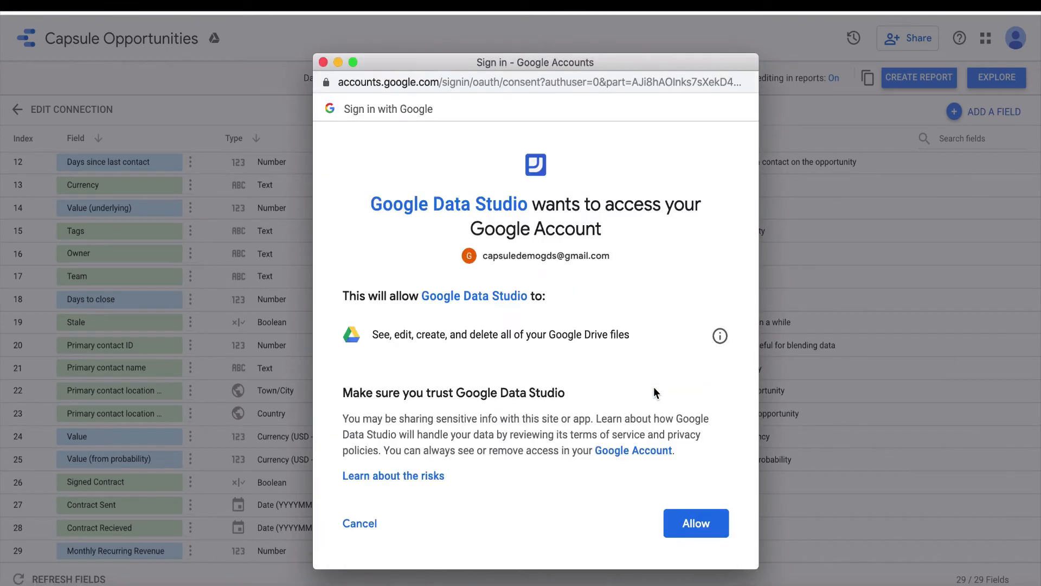
pyautogui.click(688, 533)
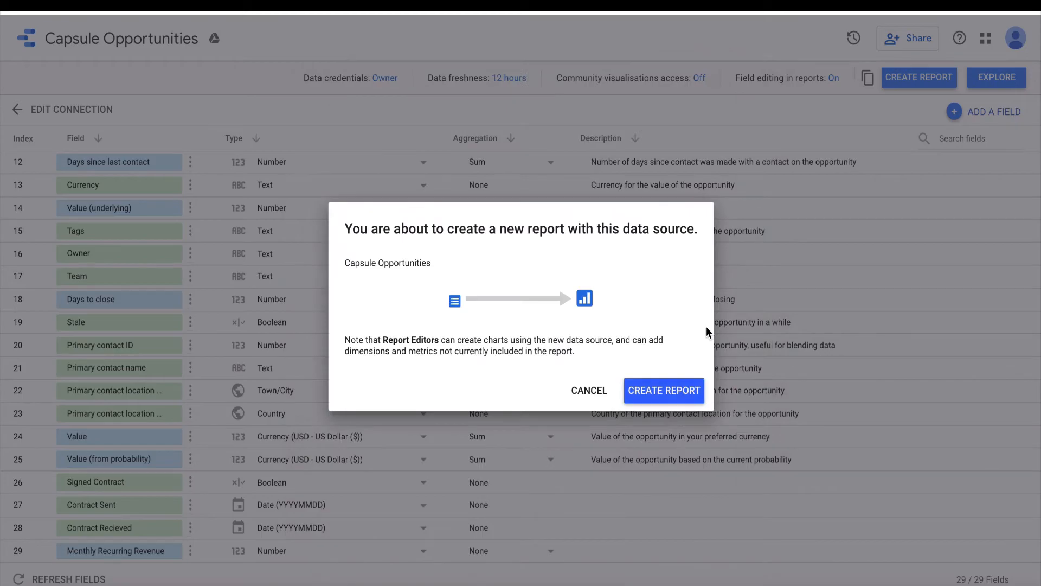
pyautogui.click(680, 381)
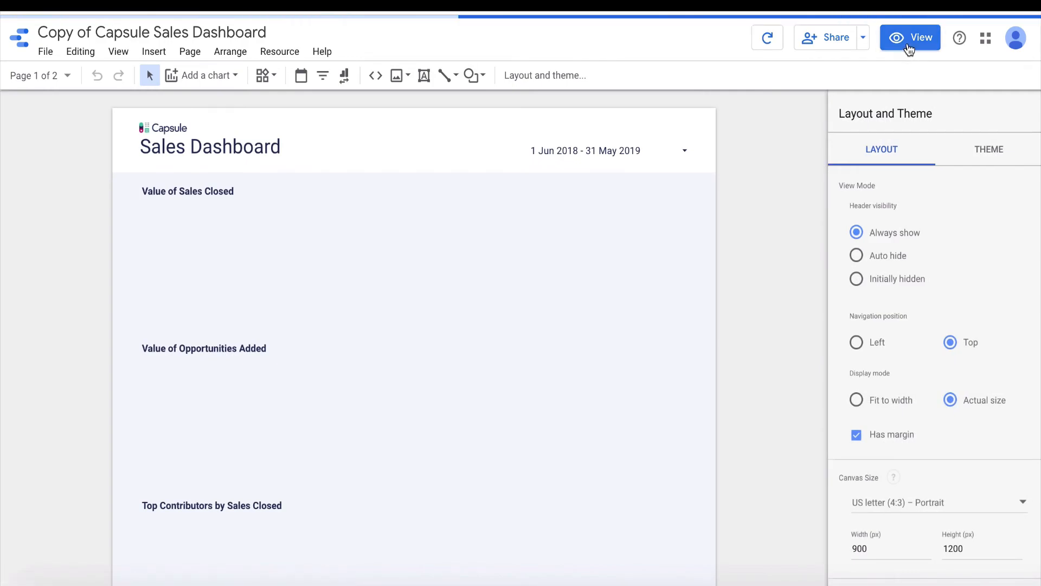
pyautogui.click(909, 49)
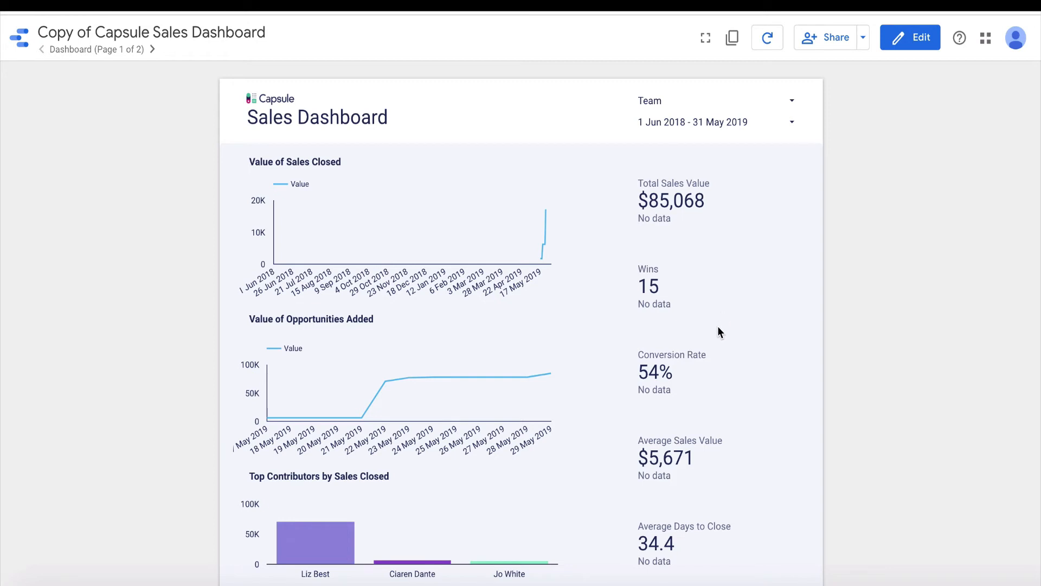
# Review the sales charts and pipeline section of the Dashboard page, and open the YTD Performance page
pyautogui.scroll(-5, 719, 321)
pyautogui.scroll(-3, 717, 326)
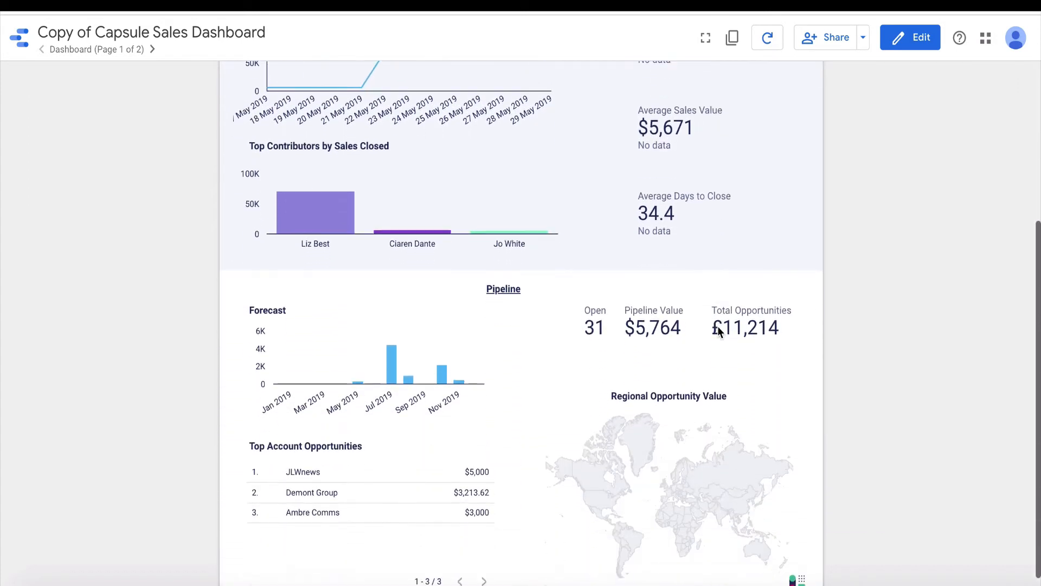
pyautogui.scroll(1, 717, 327)
pyautogui.scroll(4, 719, 331)
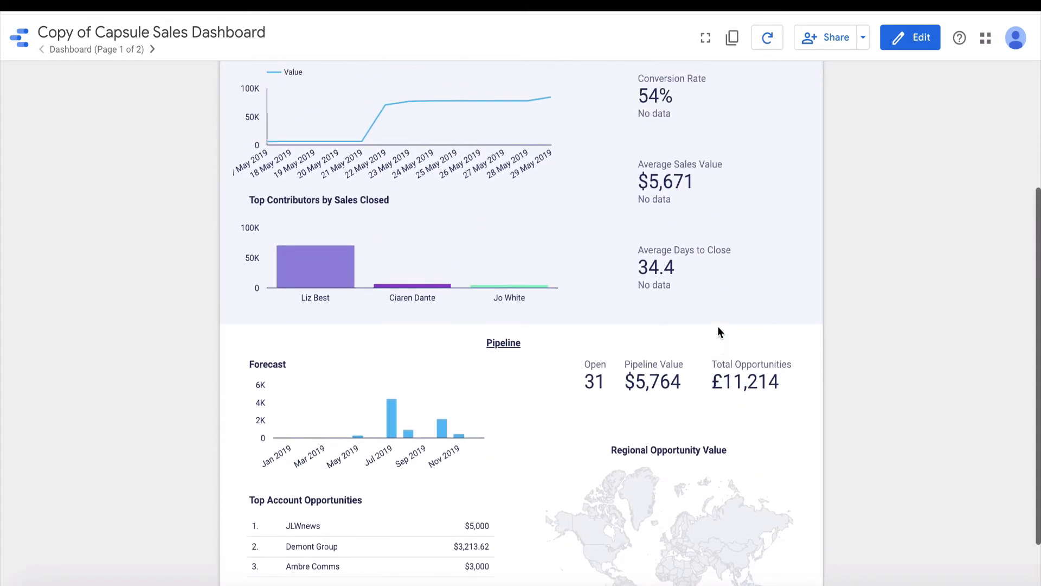
pyautogui.scroll(3, 718, 327)
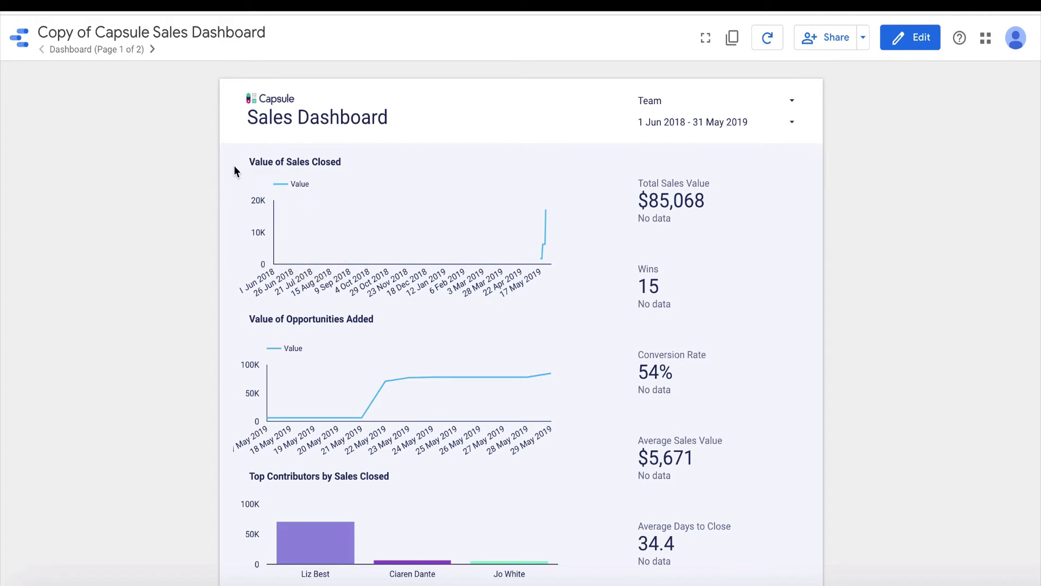
pyautogui.click(152, 49)
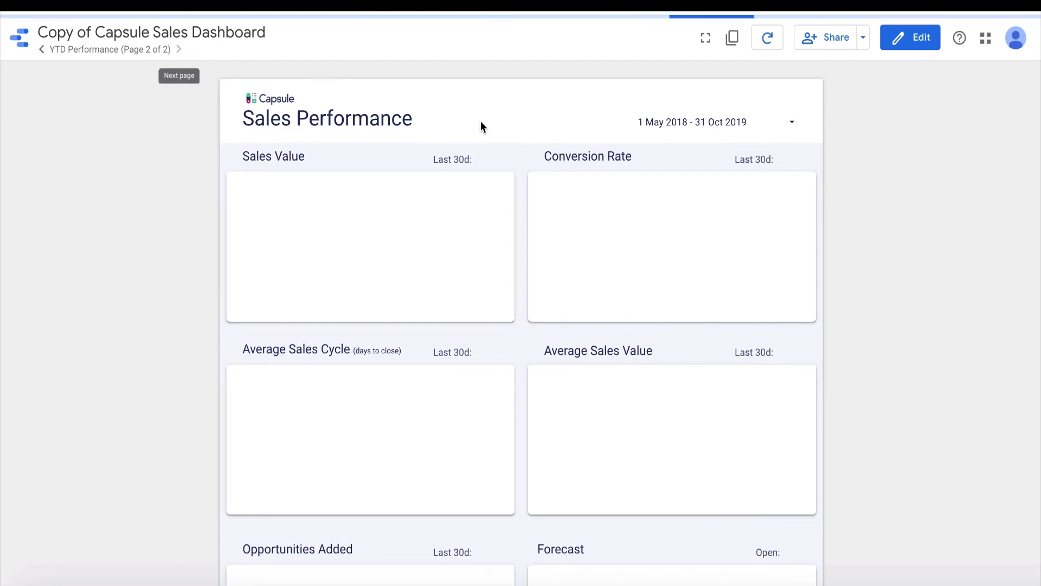
# Check the preset date ranges offered by the Sales Performance page's date range control
pyautogui.click(709, 122)
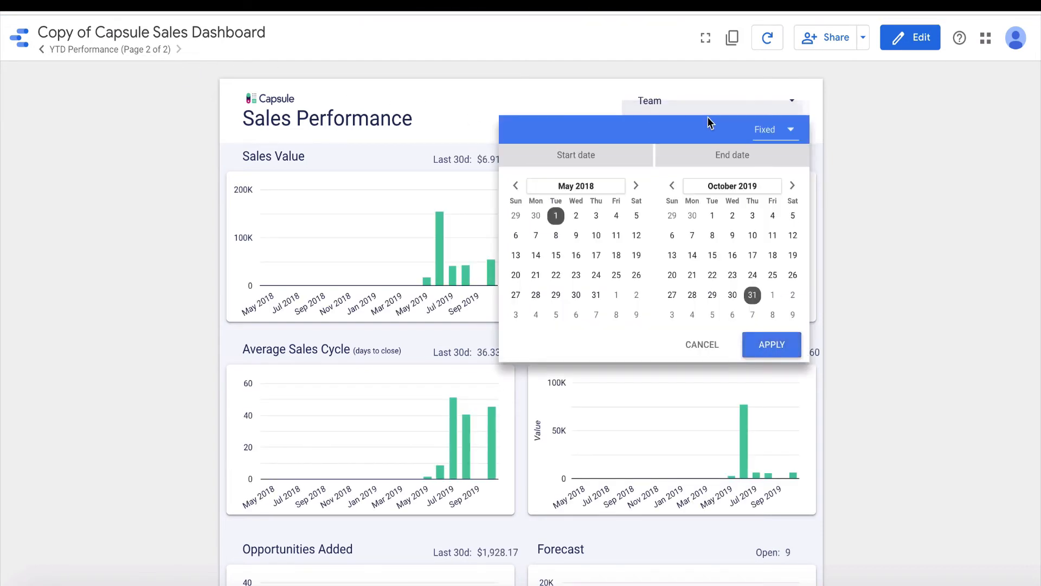
pyautogui.click(776, 134)
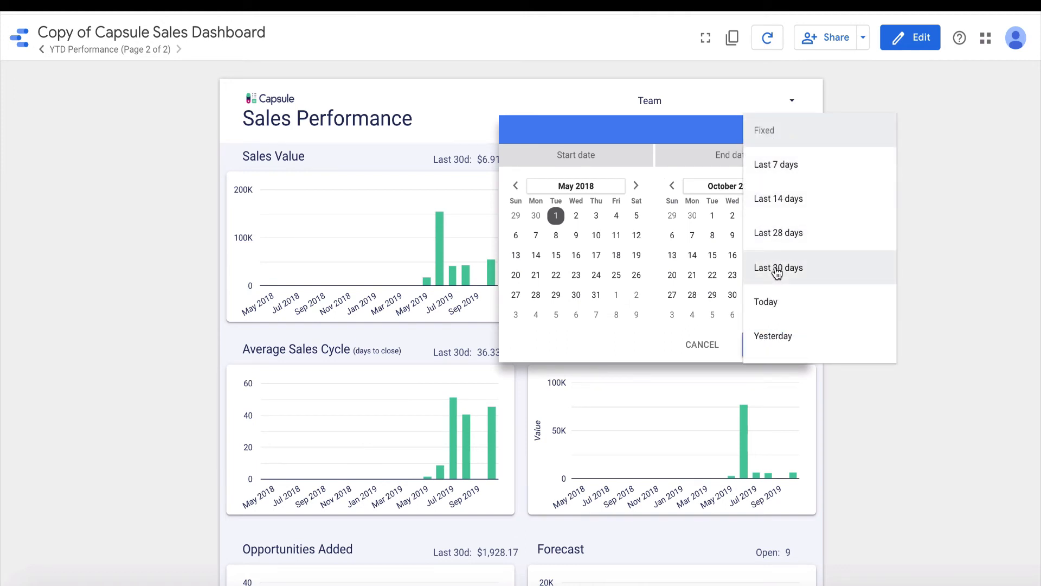
pyautogui.scroll(-3, 777, 273)
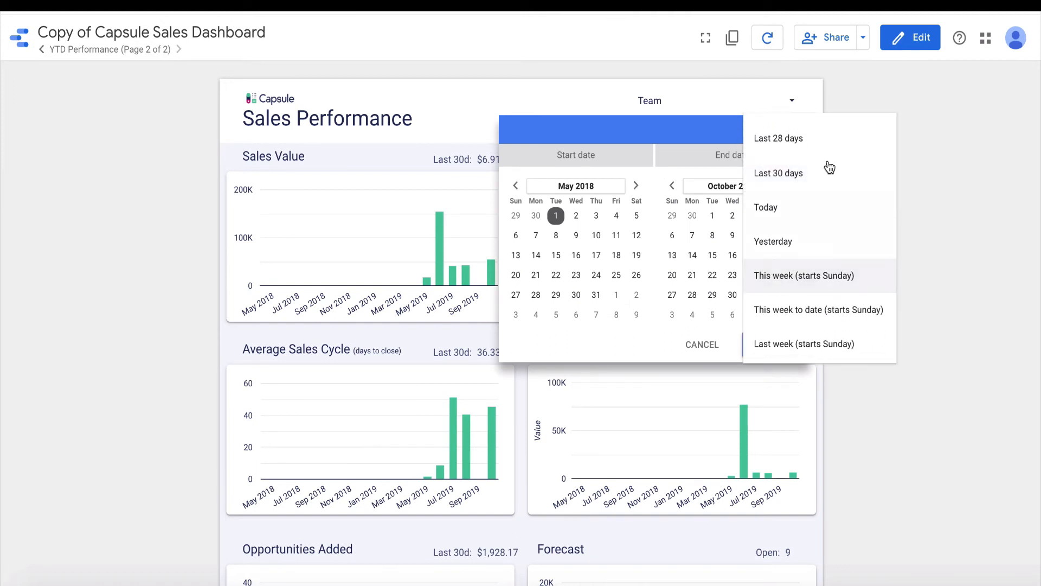
pyautogui.click(919, 42)
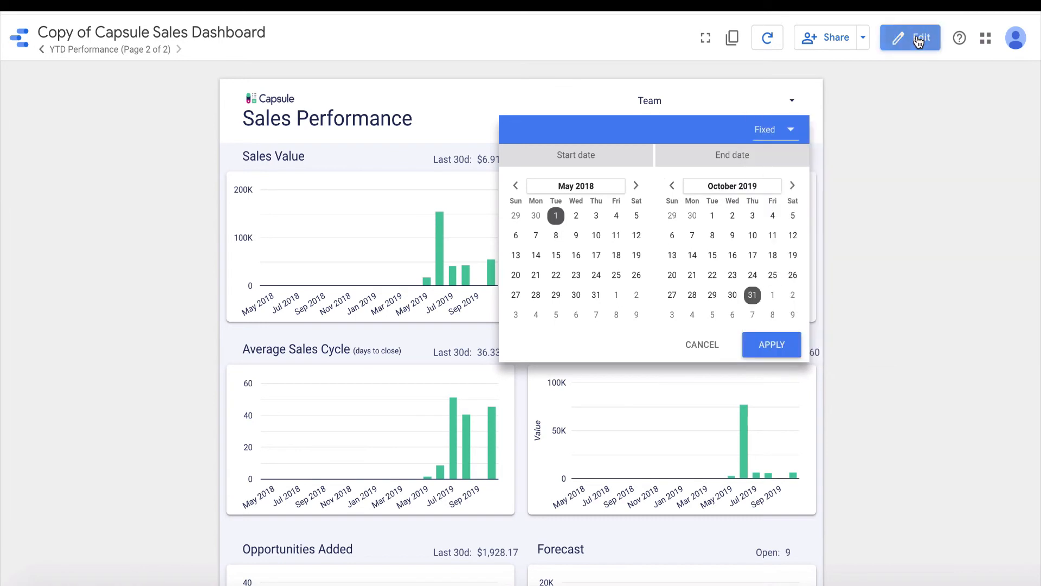
# Switch the report to edit mode and set the Sales Performance date range control's default range to Last month
pyautogui.click(918, 42)
pyautogui.click(680, 149)
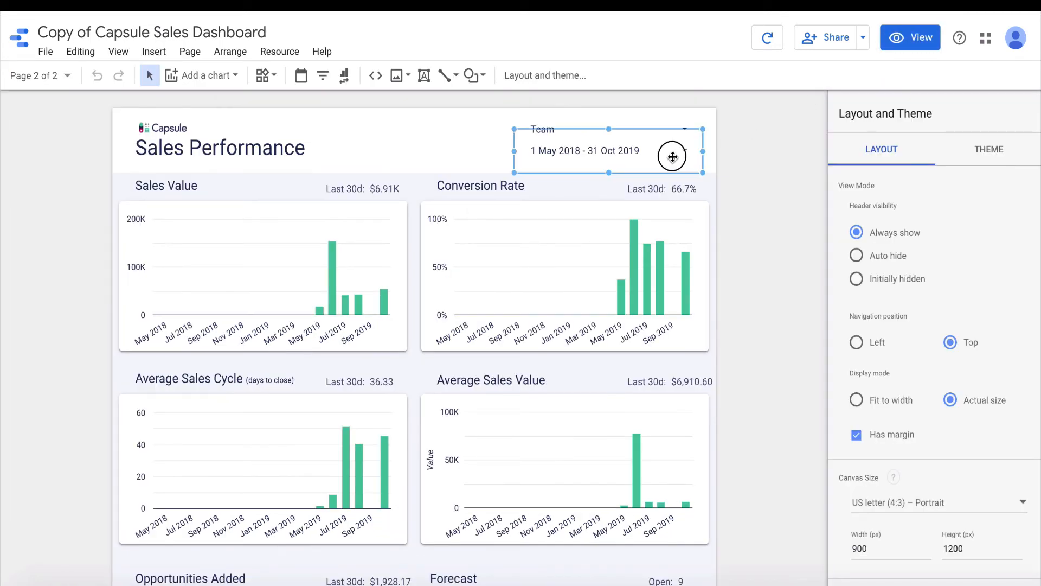
pyautogui.click(913, 209)
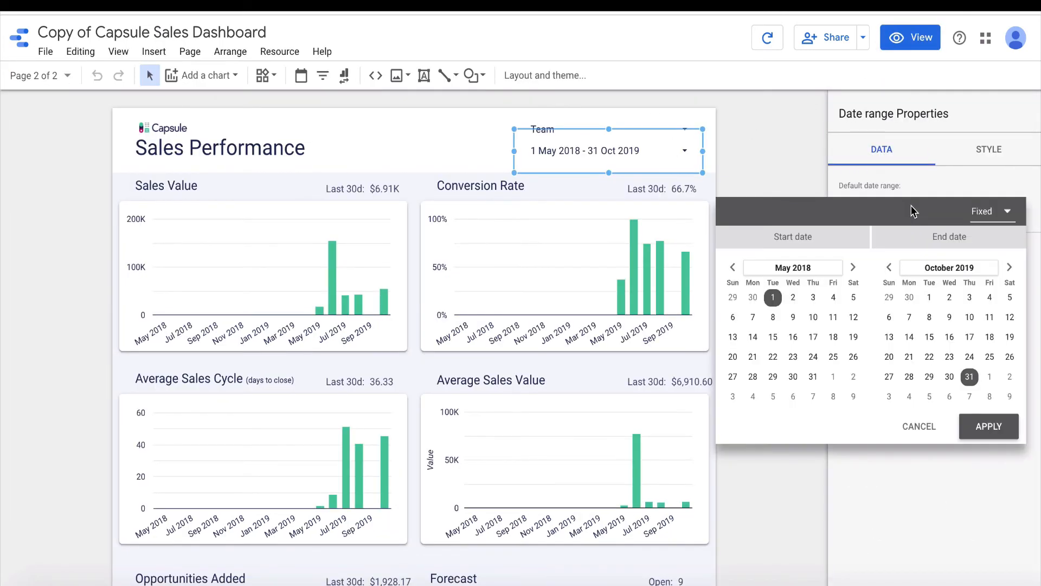
pyautogui.click(1000, 217)
pyautogui.scroll(-3, 965, 372)
pyautogui.scroll(-6, 966, 372)
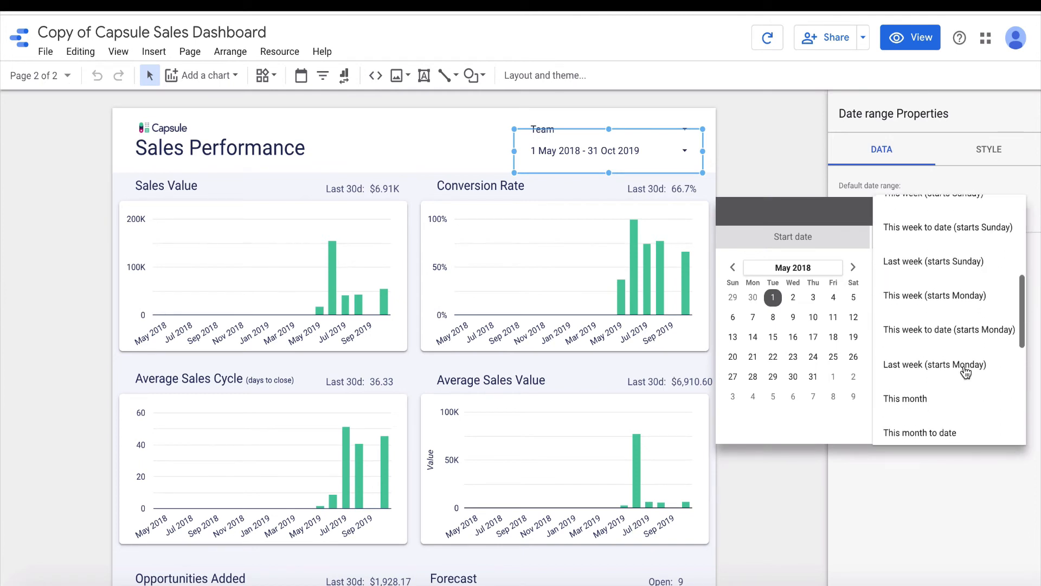
pyautogui.click(929, 347)
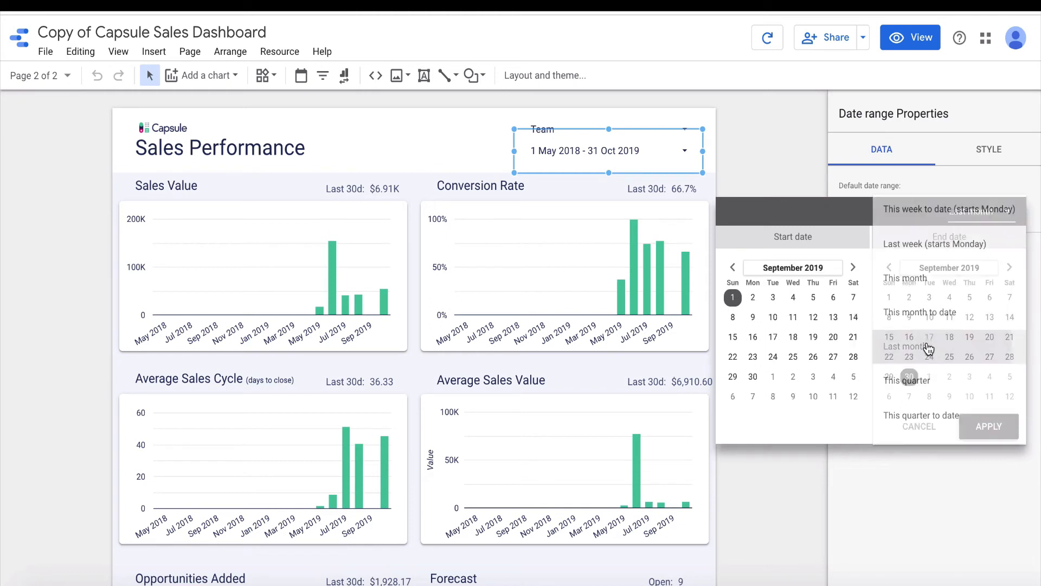
pyautogui.click(986, 425)
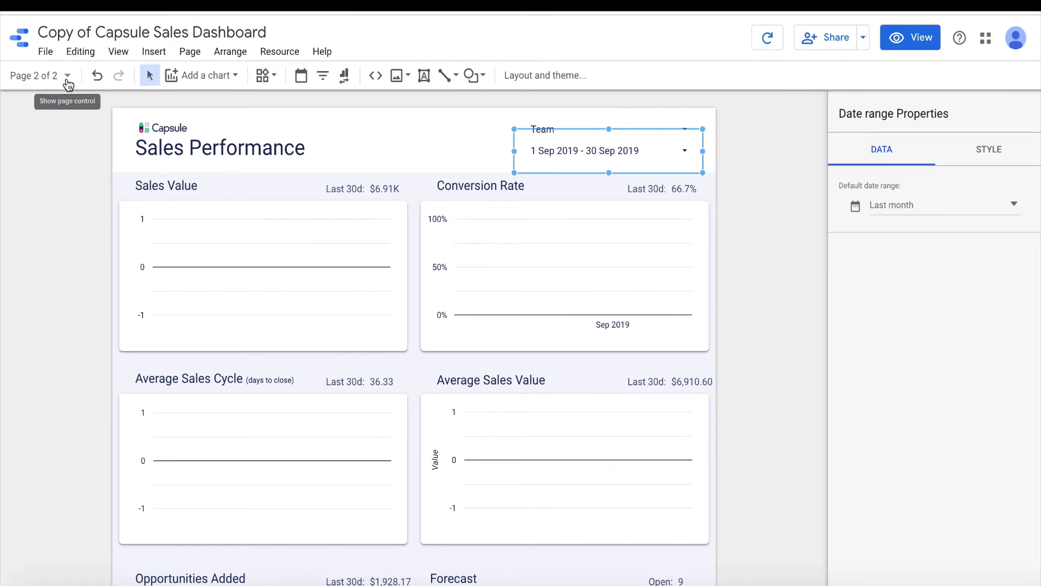
# On the Dashboard page, set the Regional Opportunity Value geo map's dimension to Primary contact location city
pyautogui.click(67, 81)
pyautogui.click(73, 141)
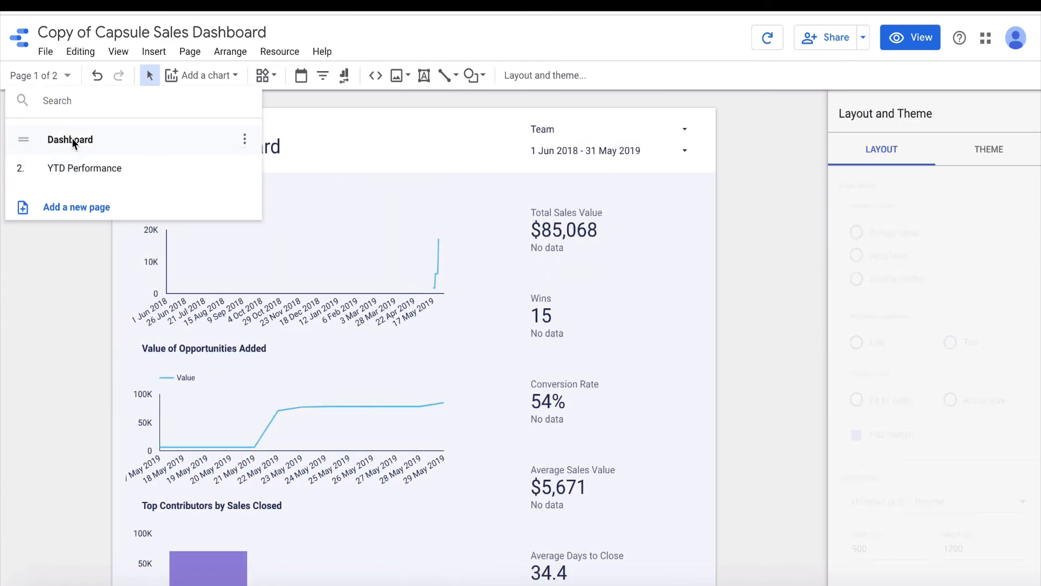
pyautogui.click(597, 310)
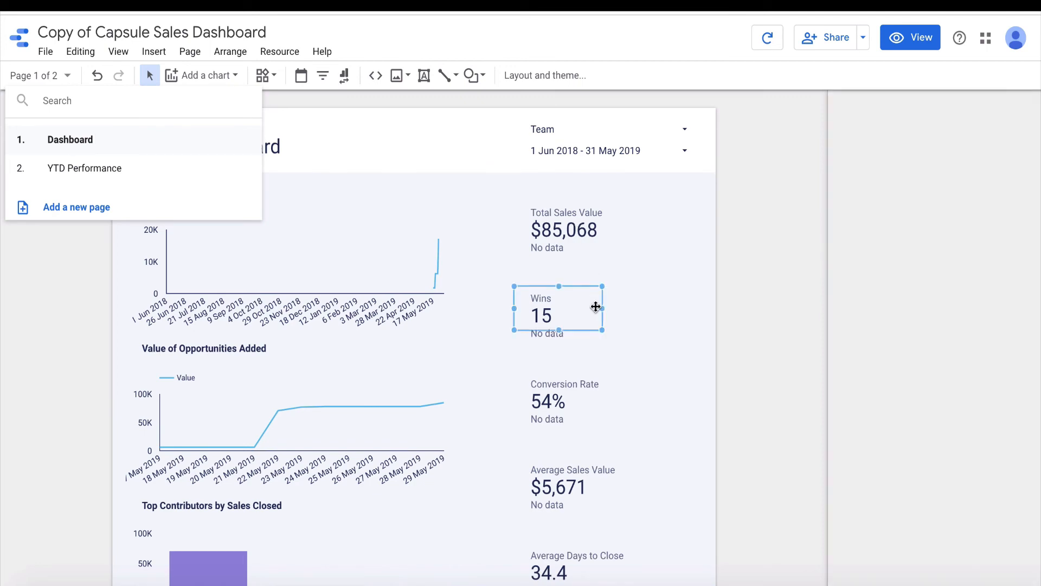
pyautogui.scroll(-7, 597, 304)
pyautogui.click(608, 406)
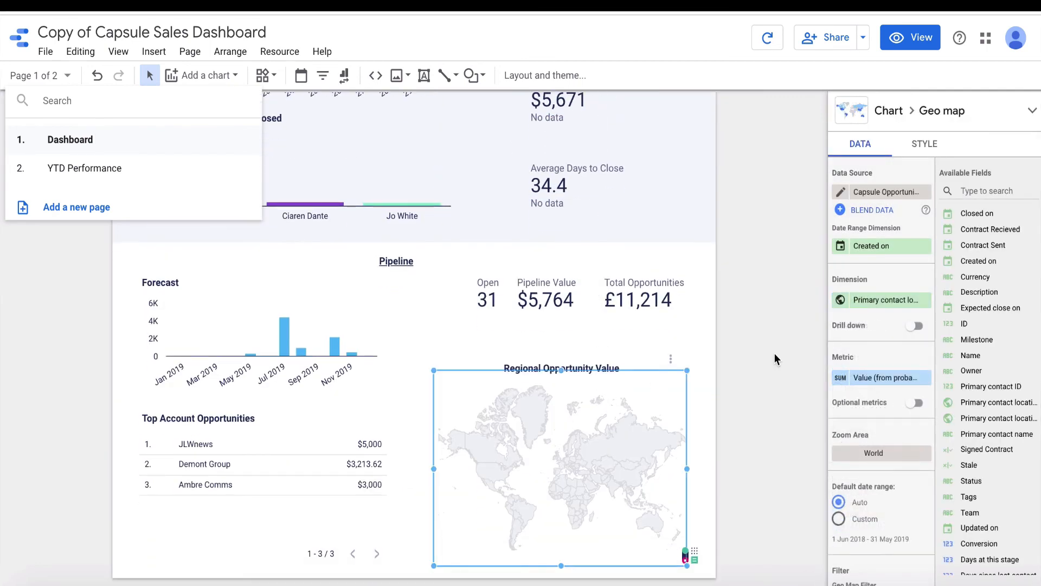
pyautogui.click(879, 300)
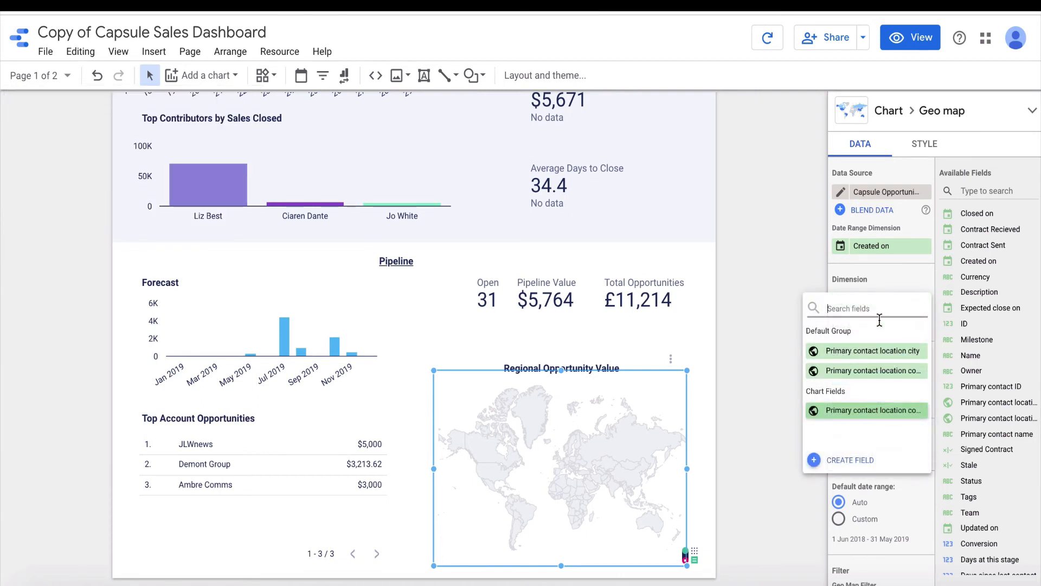
pyautogui.click(883, 351)
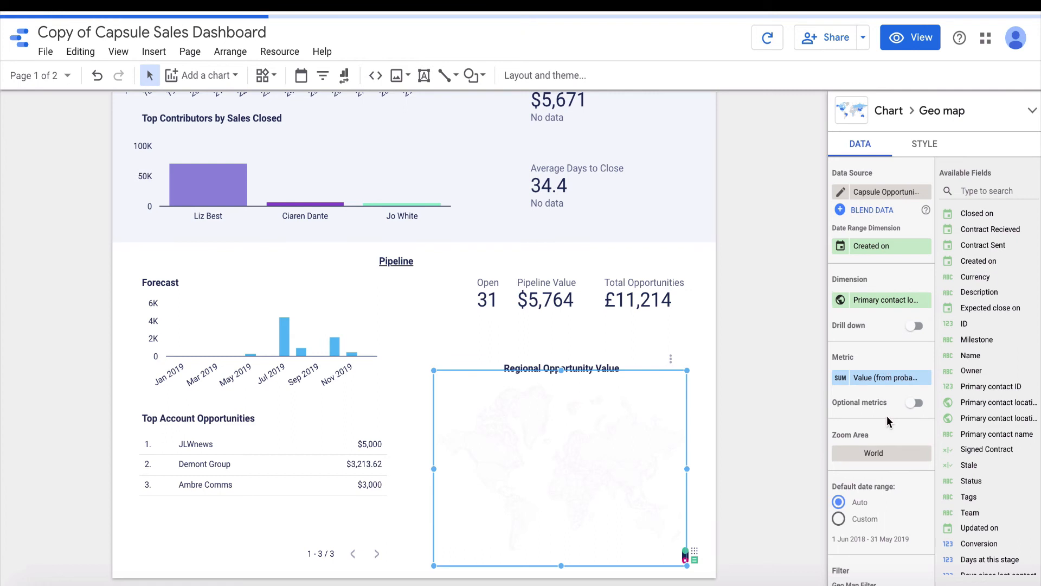
# Check the countries offered as zoom areas for the Regional Opportunity Value map
pyautogui.click(886, 458)
pyautogui.scroll(-2, 886, 458)
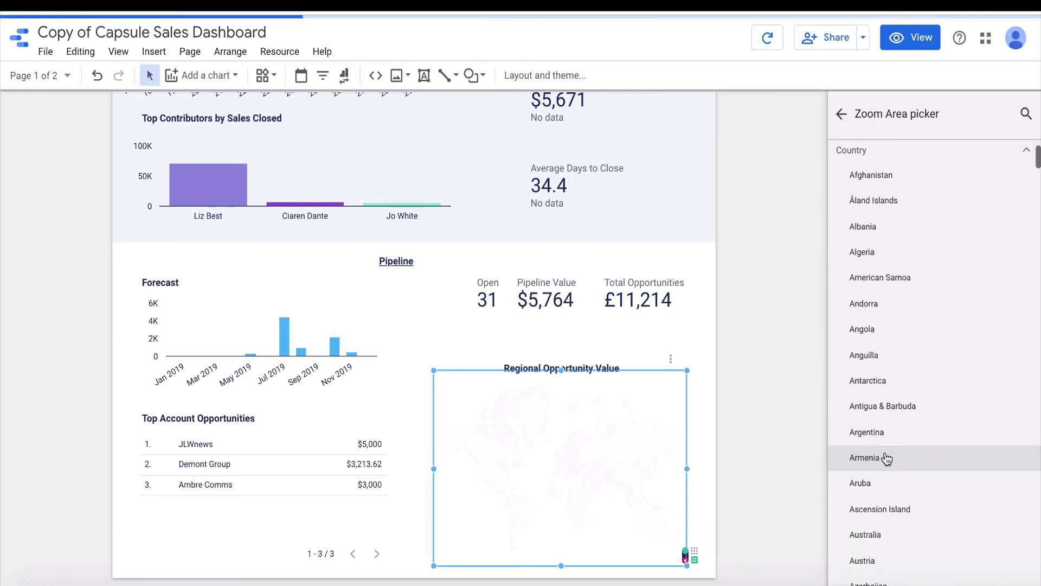
pyautogui.click(841, 116)
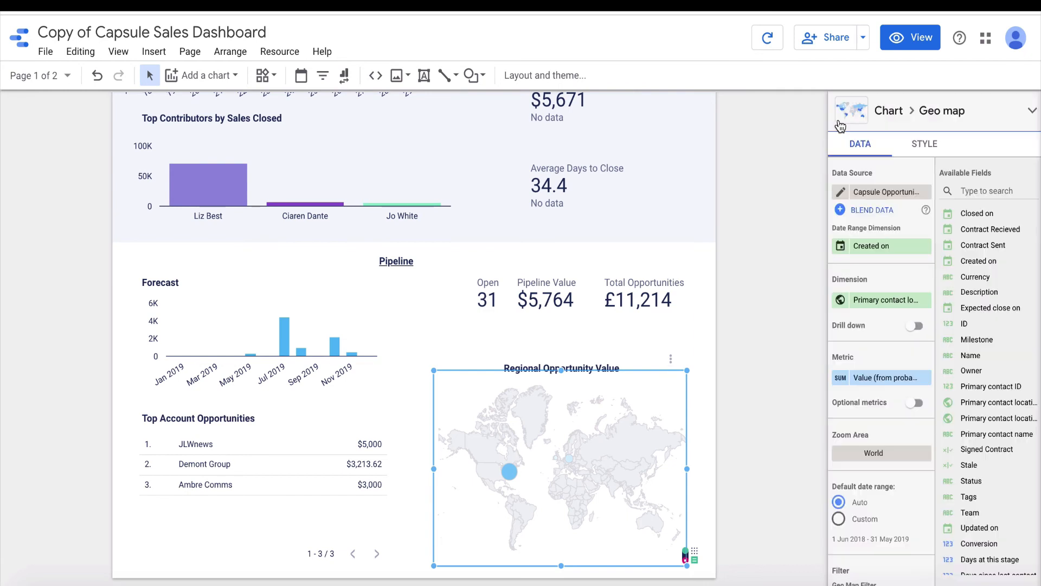
# Examine the colour and font style options of the Regional Opportunity Value geo map
pyautogui.click(930, 147)
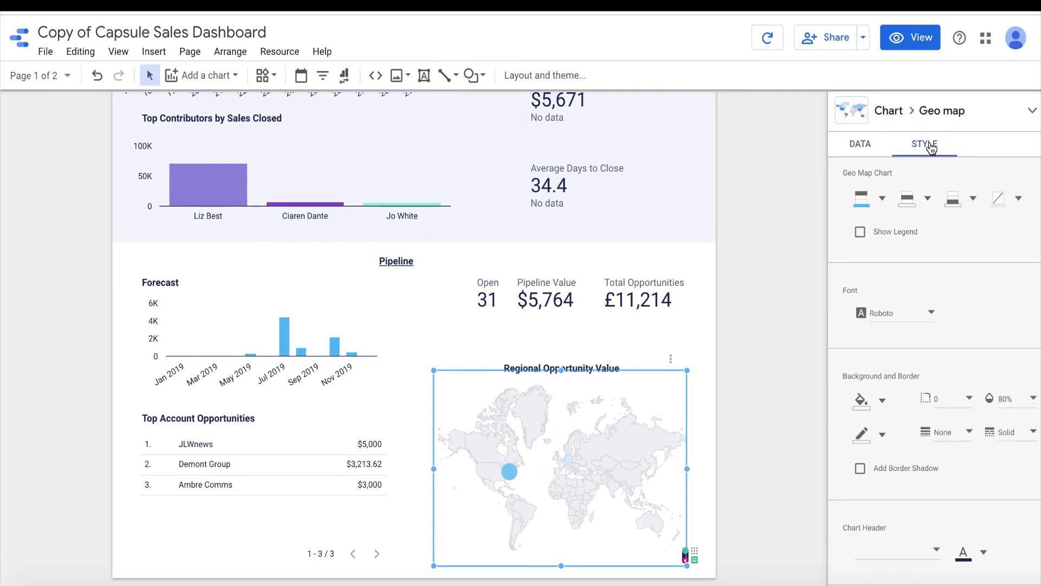
pyautogui.click(868, 207)
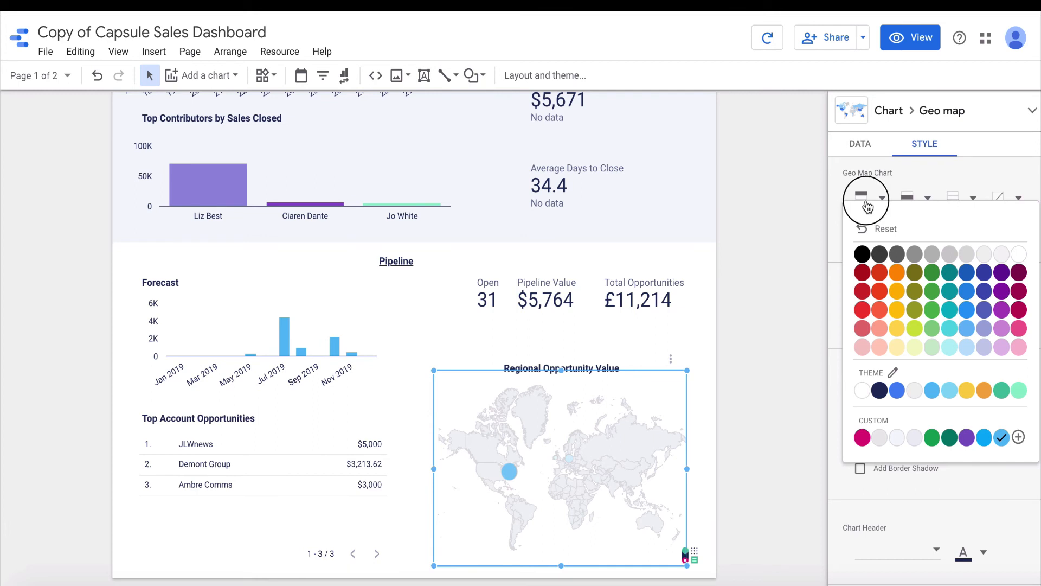
pyautogui.click(897, 179)
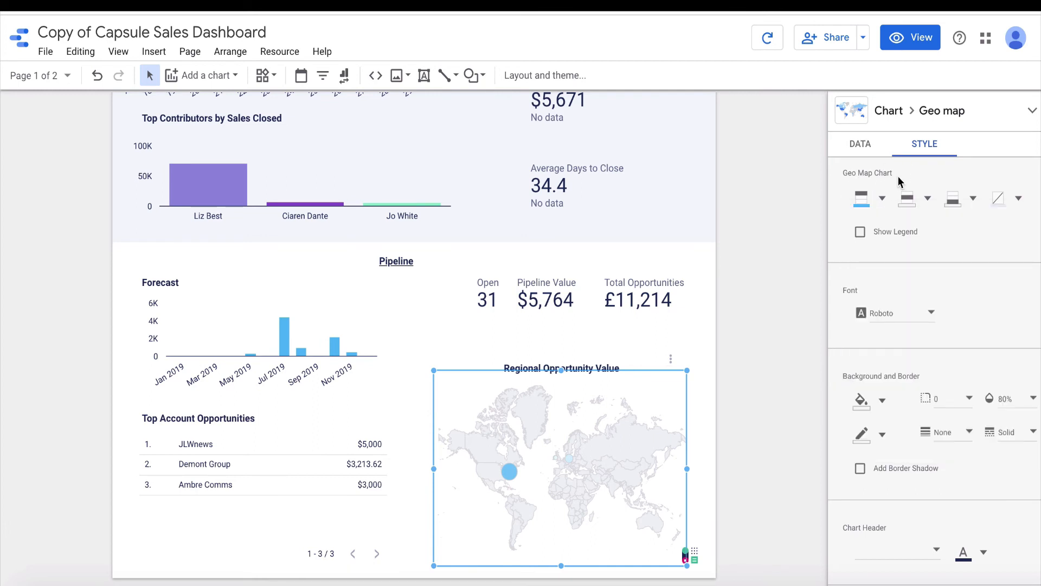
pyautogui.click(913, 313)
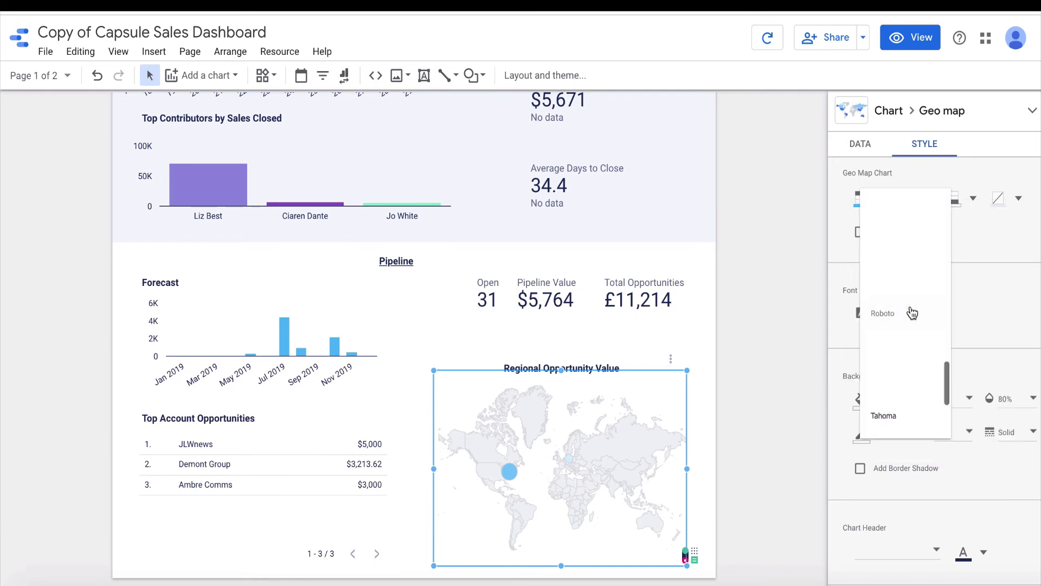
pyautogui.click(913, 313)
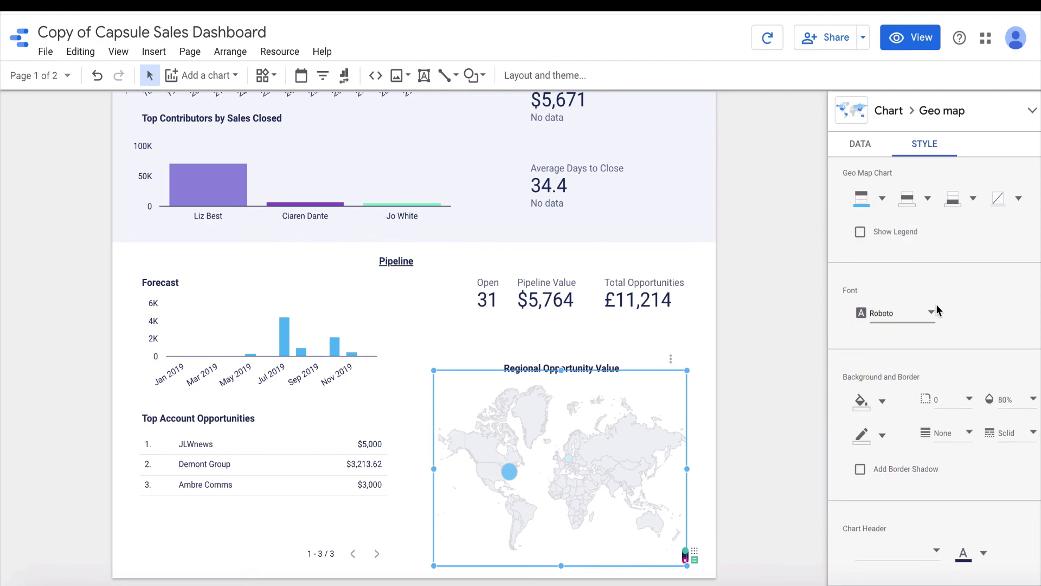
# Create a new blank report and add the first listed Capsule Opportunities data source to it
pyautogui.scroll(5, 775, 345)
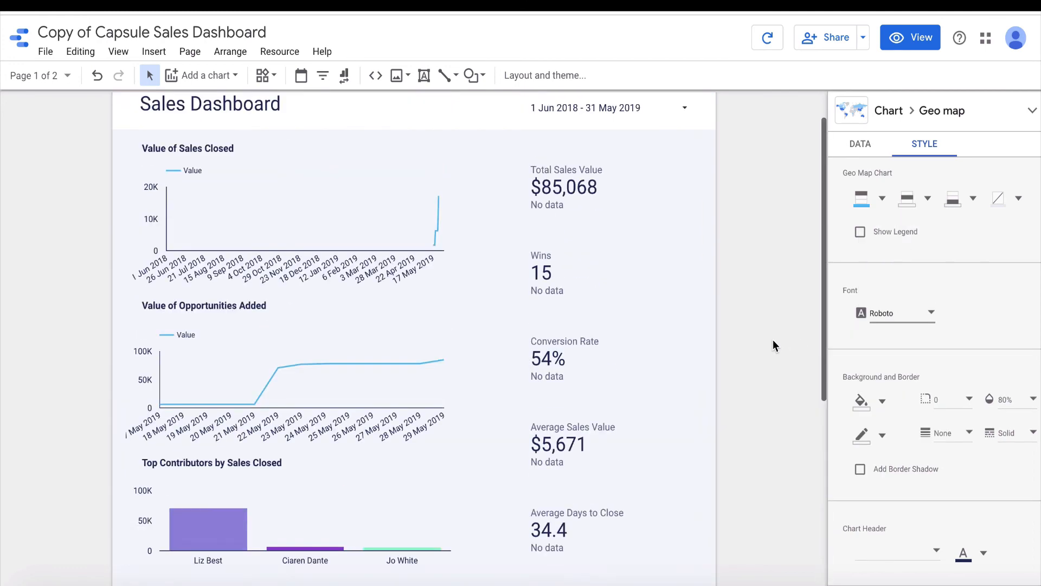
pyautogui.scroll(1, 774, 345)
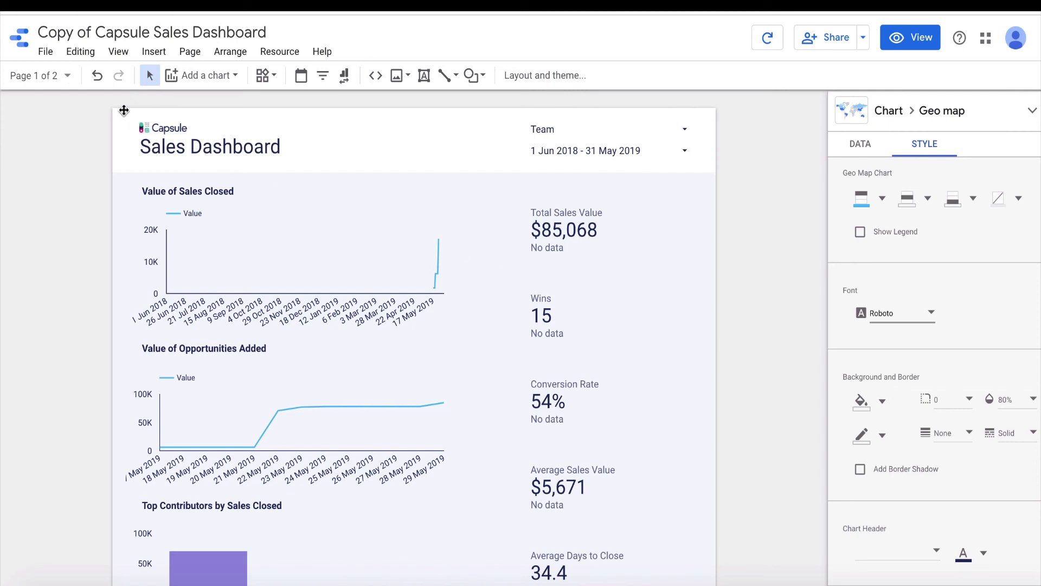
pyautogui.click(47, 53)
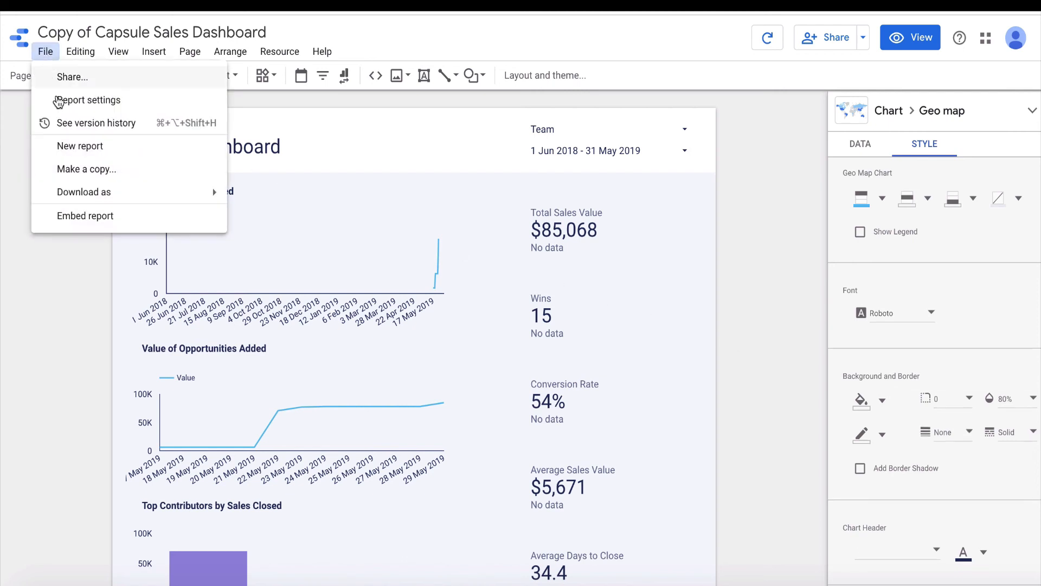
pyautogui.click(66, 146)
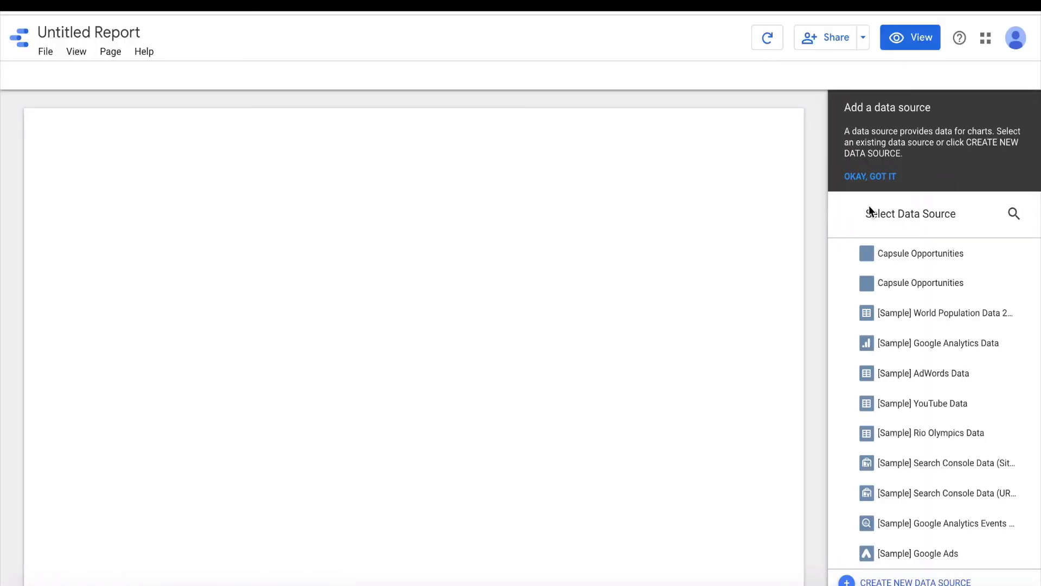
pyautogui.click(893, 253)
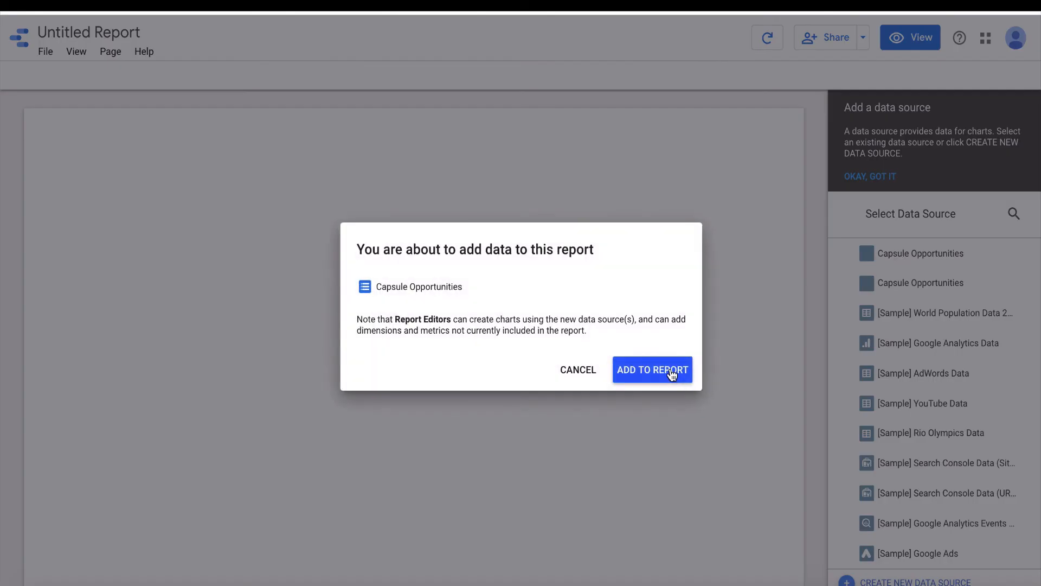
pyautogui.click(672, 373)
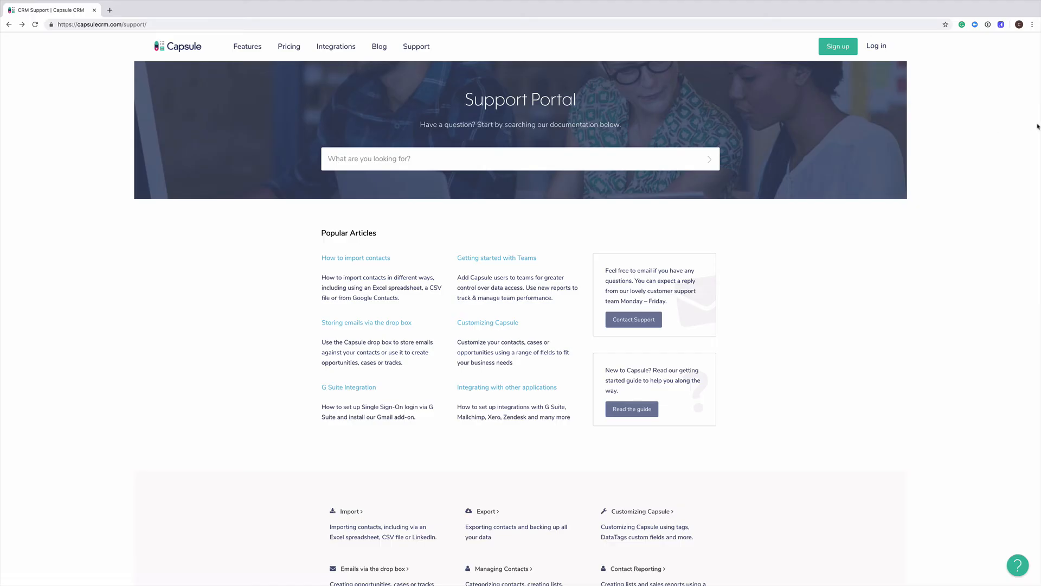
# Browse the help topics in the Capsule Support Portal and open the contact page for customer support
pyautogui.scroll(-5, 1037, 127)
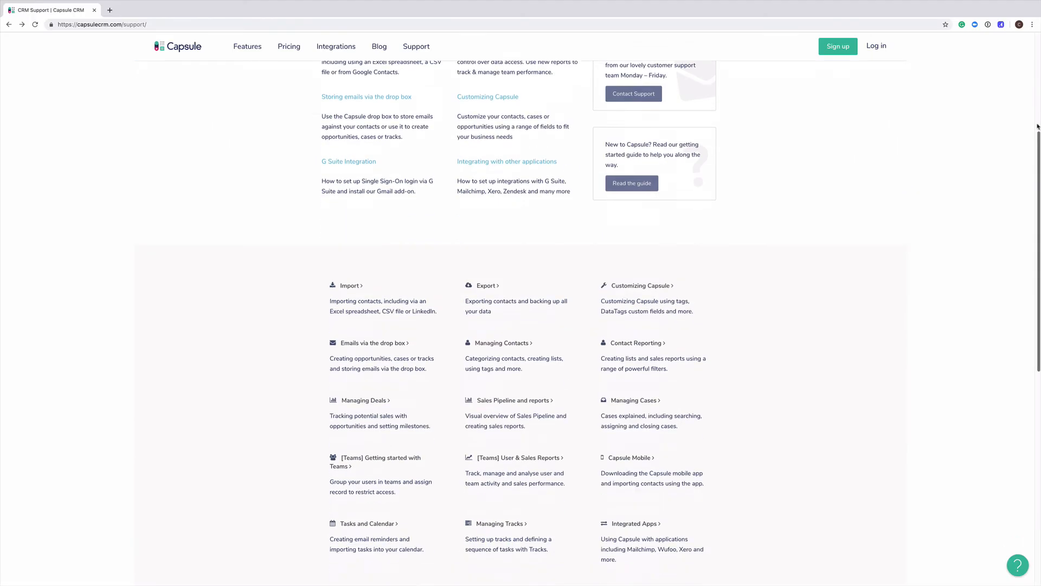
pyautogui.scroll(-10, 1037, 126)
pyautogui.scroll(8, 1037, 126)
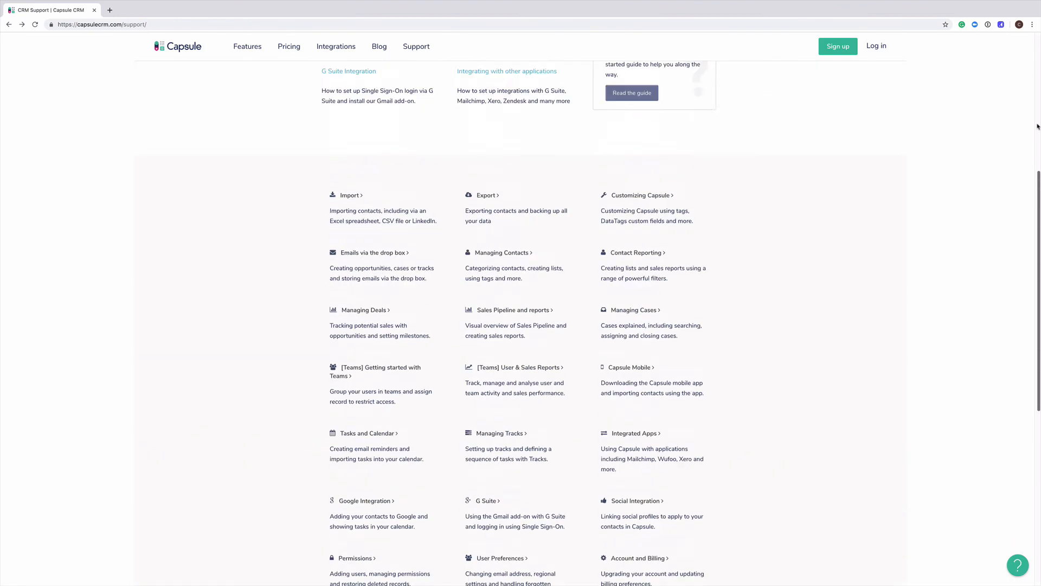
pyautogui.scroll(7, 1037, 126)
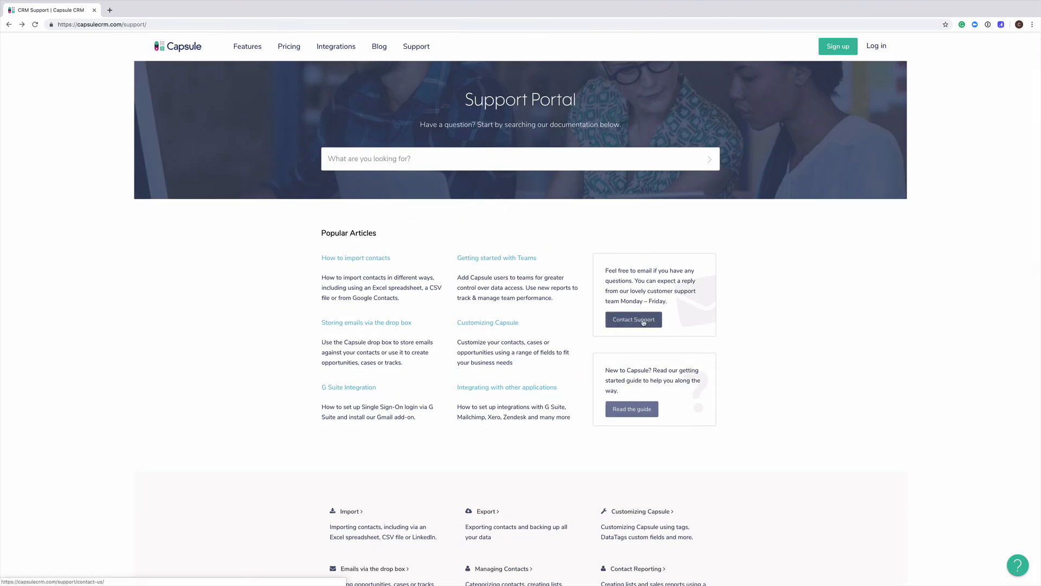
pyautogui.click(644, 323)
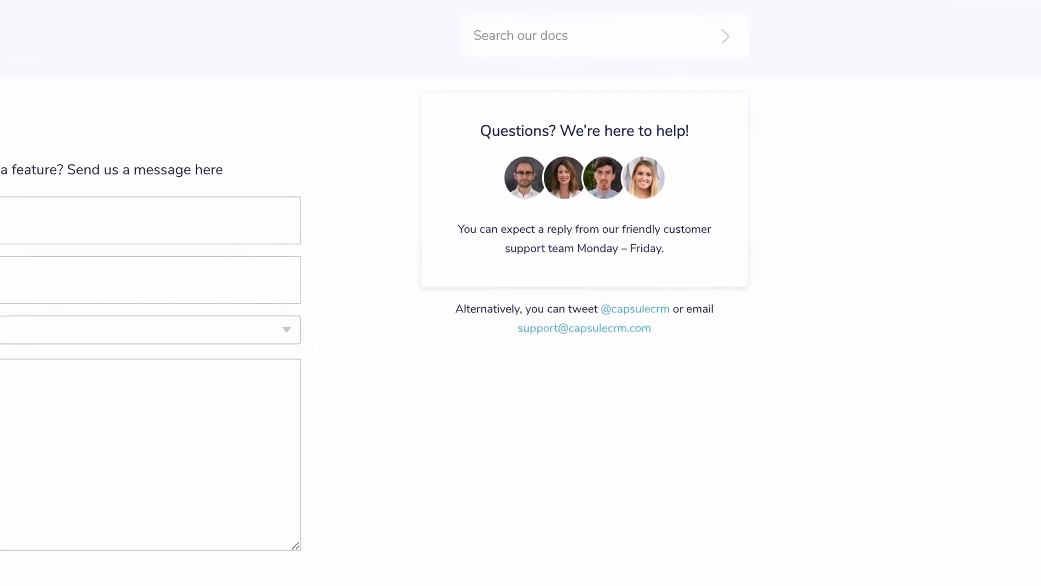